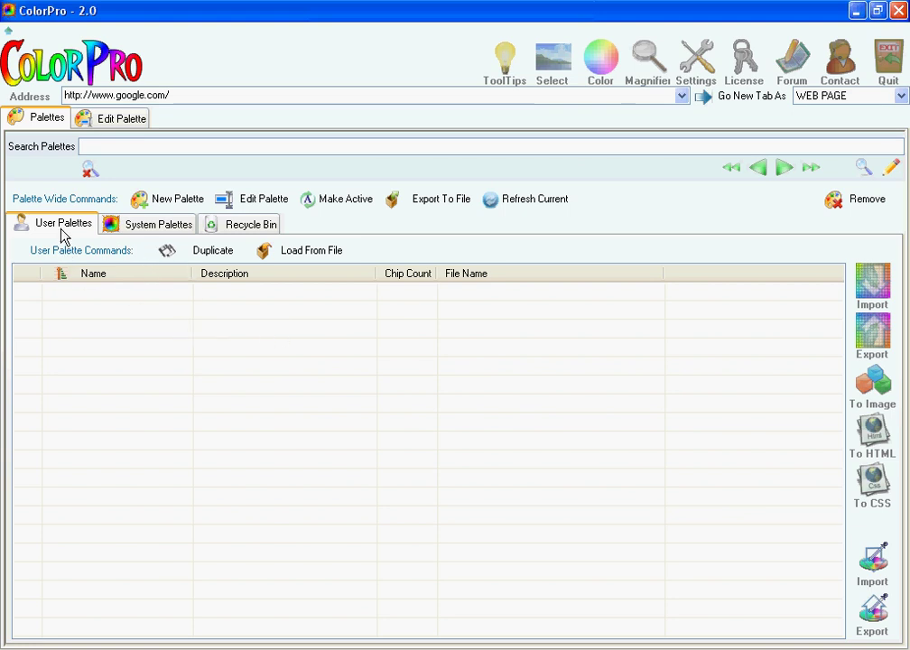
- Start a new palette with the New Palette command
{"action": "left_click", "coordinate": [151, 207]}
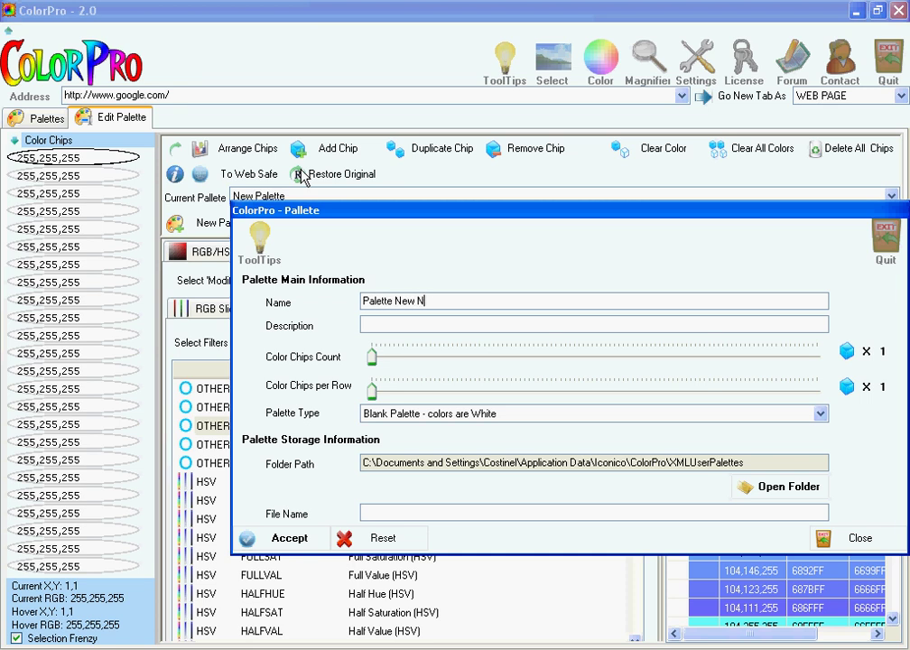
- Enter the description 'Description', set 30 color chips at 5 per row, and edit the file name
{"action": "type", "text": "Description"}
{"action": "key", "text": "Tab"}
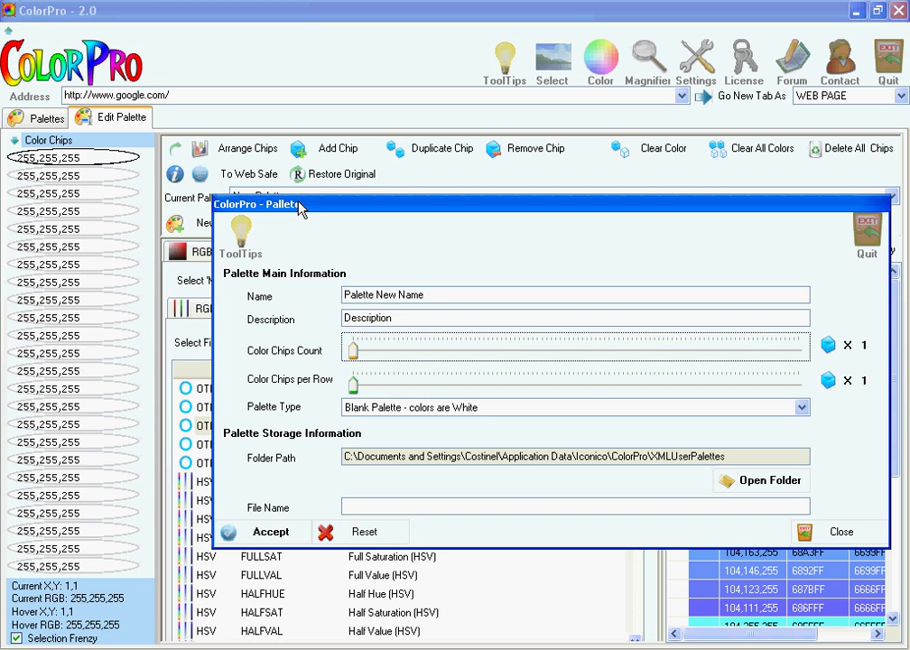
{"action": "left_click_drag", "start_coordinate": [283, 329], "coordinate": [414, 334]}
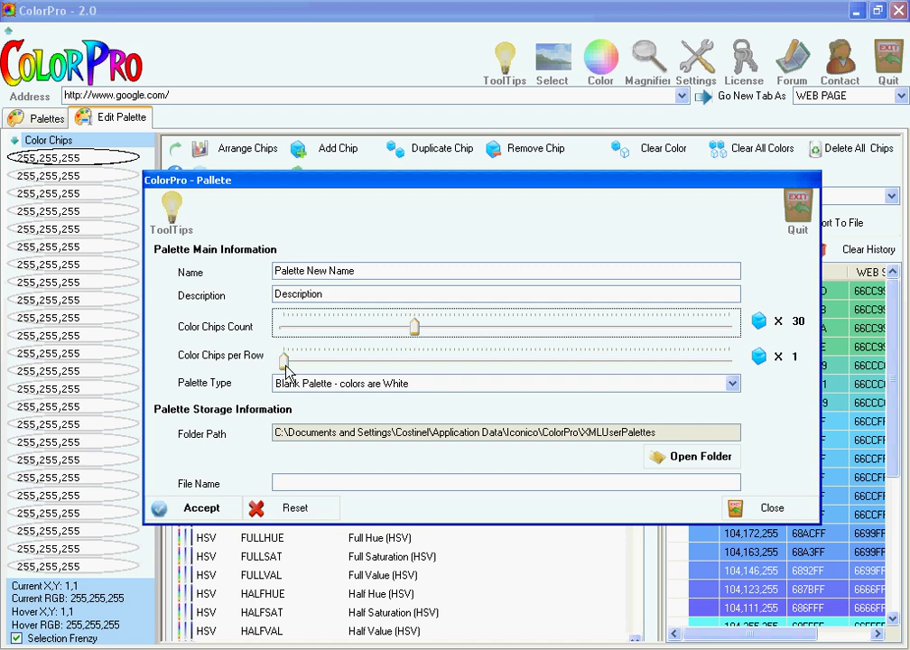
{"action": "left_click_drag", "start_coordinate": [284, 362], "coordinate": [334, 362]}
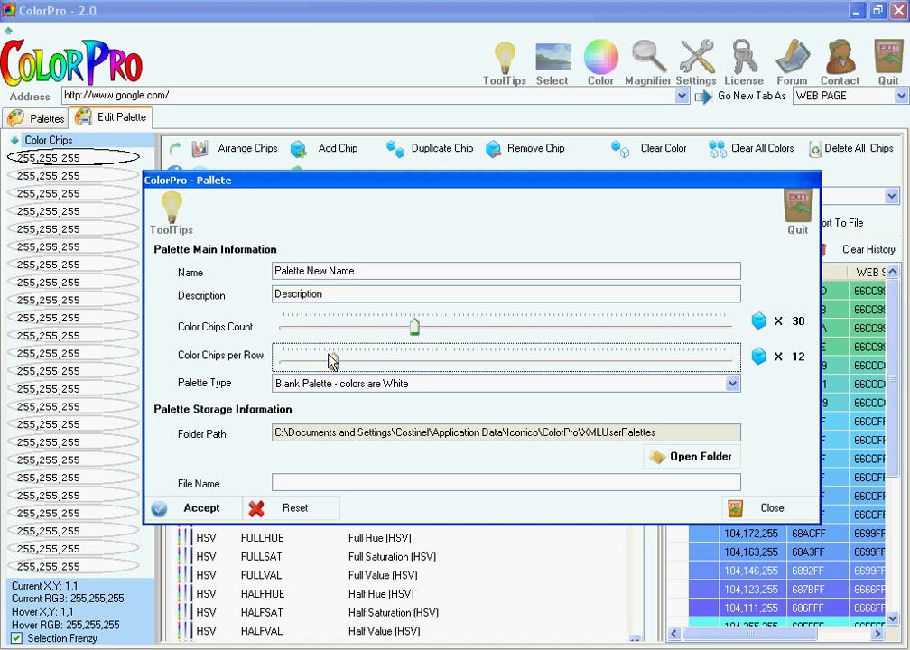
{"action": "left_click_drag", "start_coordinate": [334, 371], "coordinate": [304, 371]}
{"action": "left_click_drag", "start_coordinate": [290, 433], "coordinate": [394, 439]}
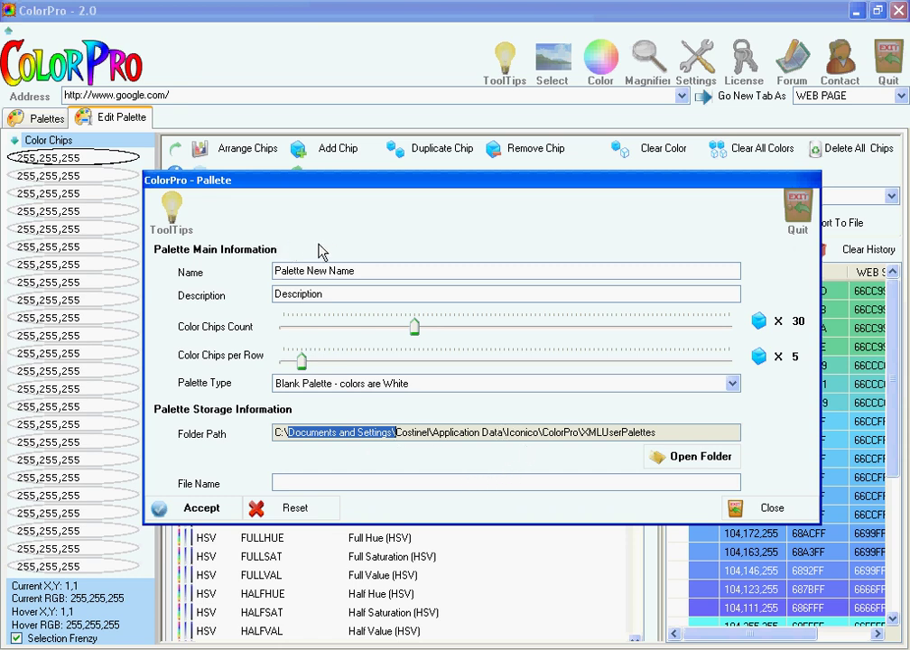
{"action": "left_click", "coordinate": [328, 483]}
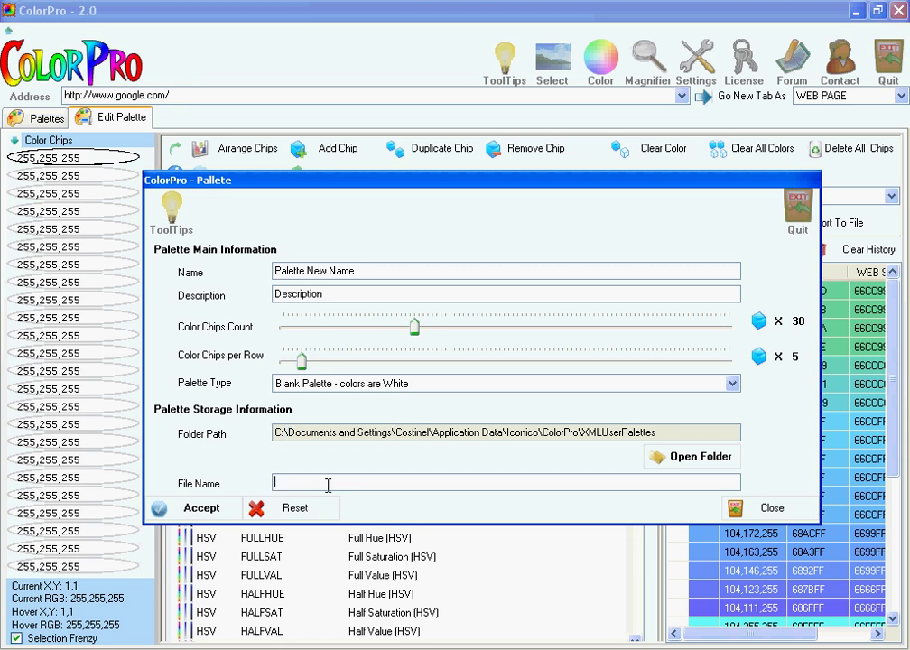
- Create the palette and try chip layouts of 6, then 1 chip per row
{"action": "left_click", "coordinate": [202, 509]}
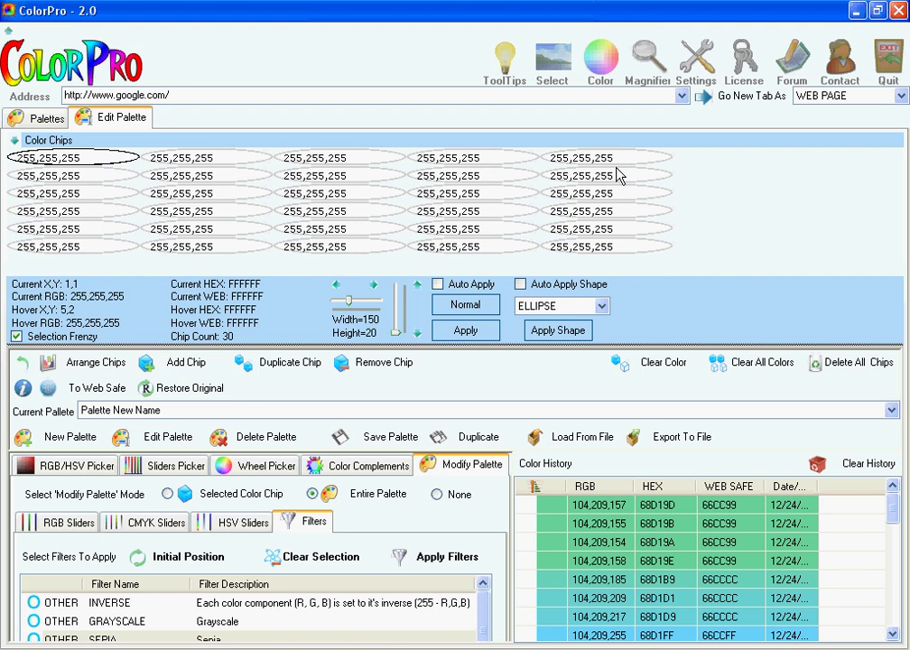
{"action": "left_click", "coordinate": [88, 362]}
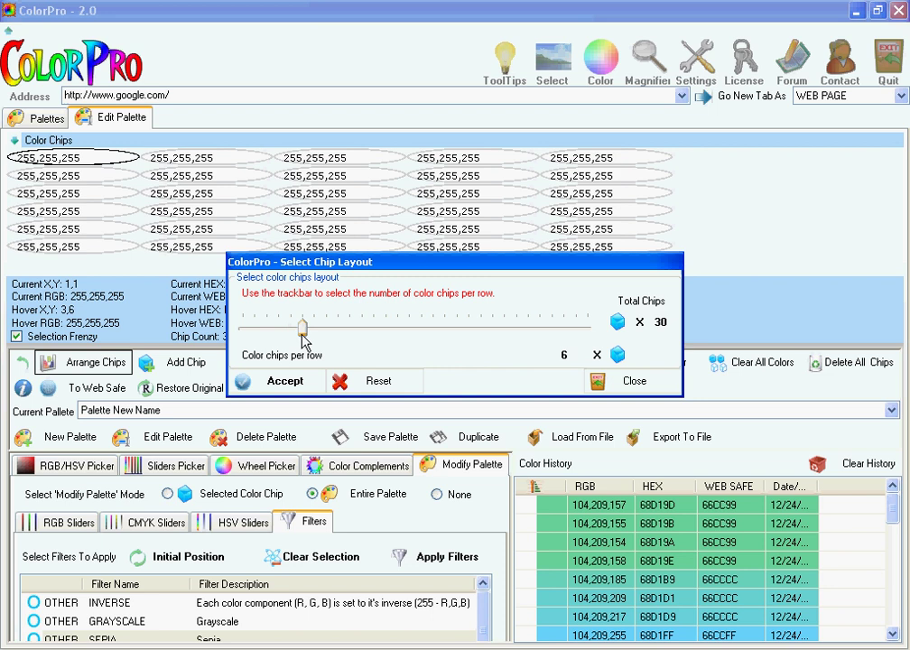
{"action": "left_click", "coordinate": [281, 381]}
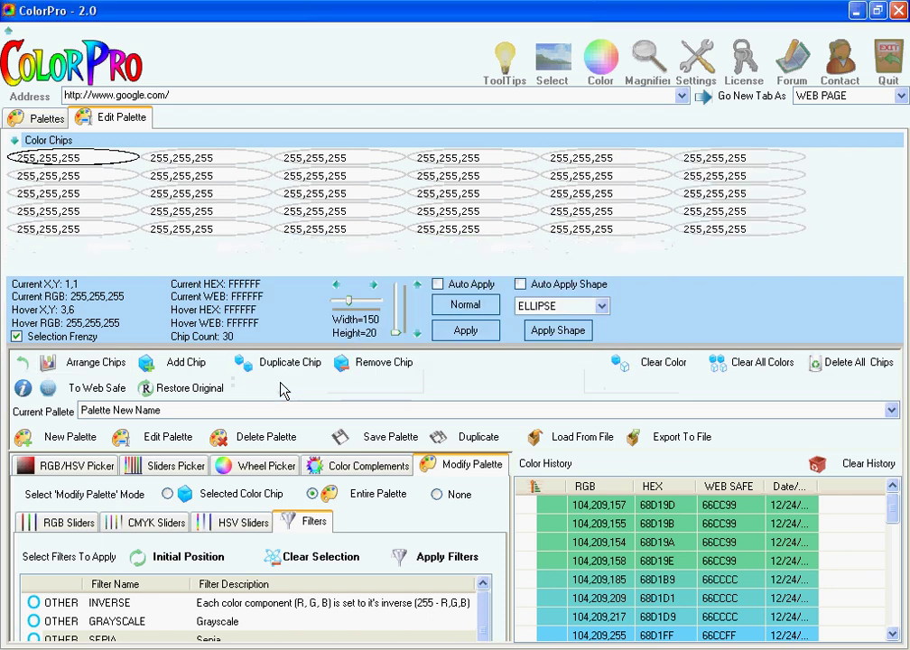
{"action": "left_click", "coordinate": [80, 368]}
{"action": "left_click_drag", "start_coordinate": [301, 327], "coordinate": [242, 327]}
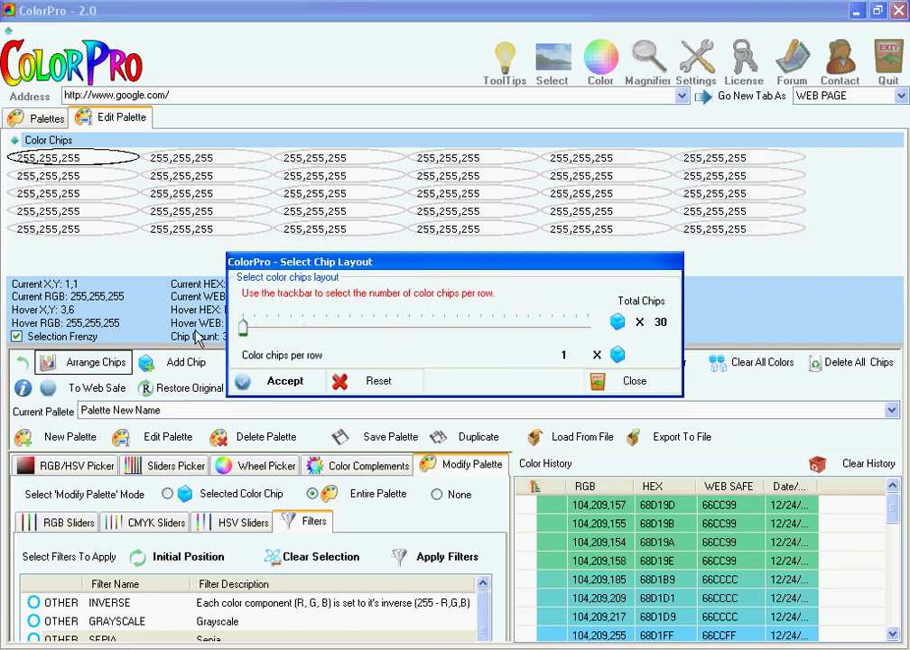
{"action": "left_click", "coordinate": [267, 384]}
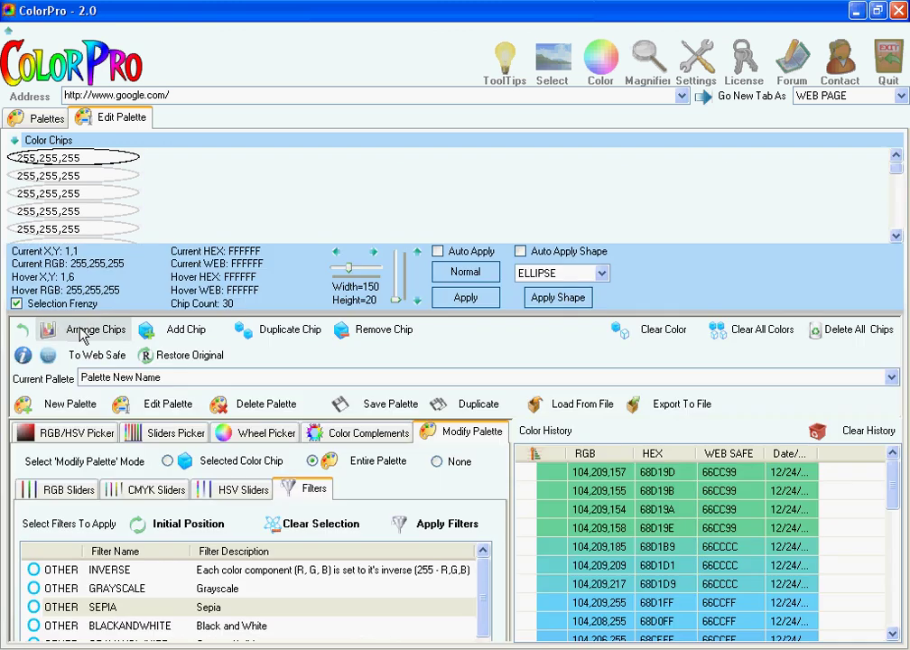
- Arrange the chips 9 per row and enlarge the chip area
{"action": "left_click", "coordinate": [85, 272]}
{"action": "left_click_drag", "start_coordinate": [244, 332], "coordinate": [339, 332]}
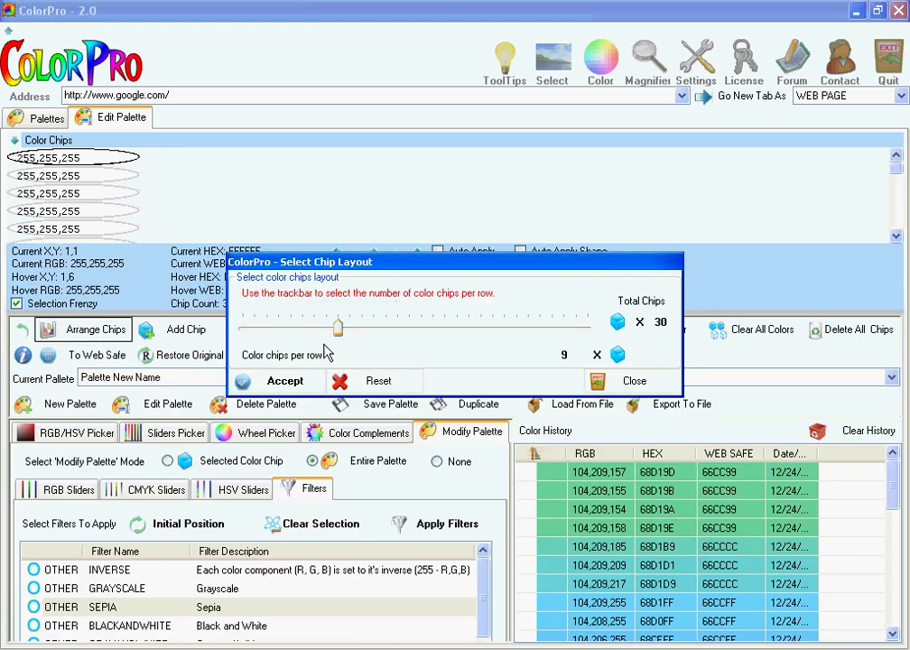
{"action": "left_click", "coordinate": [285, 380]}
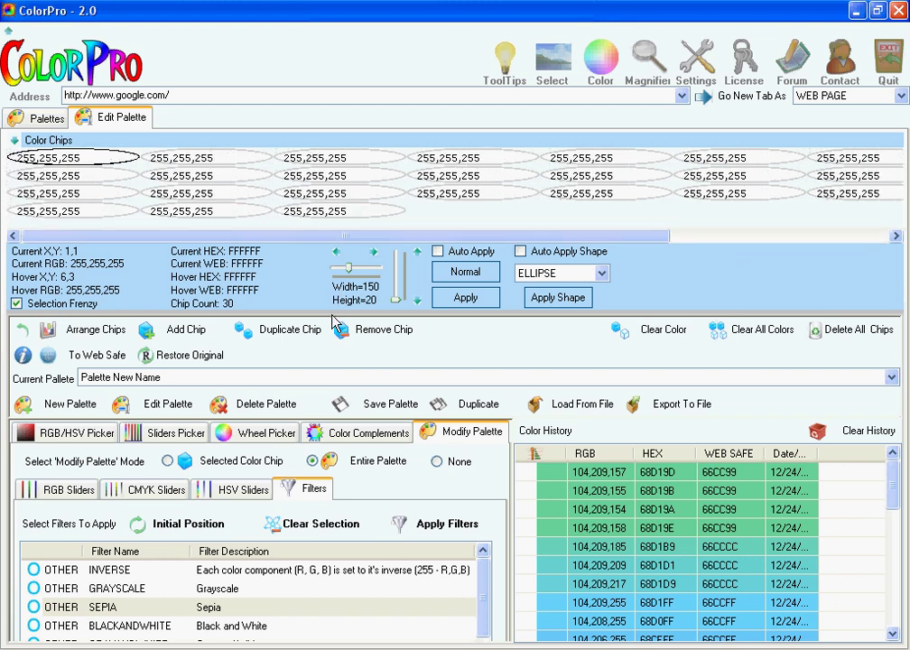
{"action": "left_click_drag", "start_coordinate": [325, 312], "coordinate": [364, 347]}
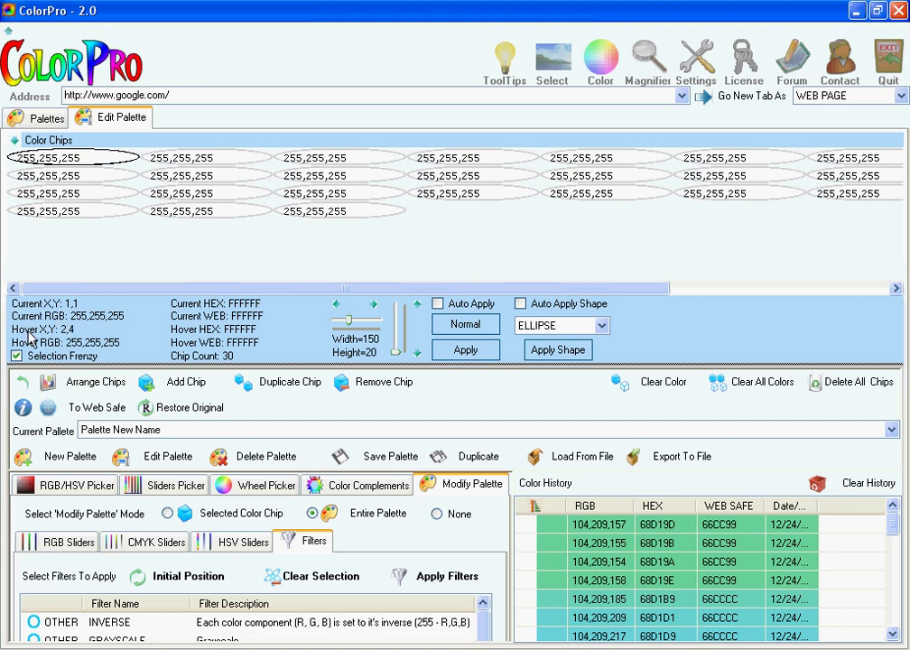
- Select chips 2,1 to 2,3, enable Auto Apply, stretch chips to height 85, then reset to Normal
{"action": "left_click", "coordinate": [190, 159]}
{"action": "left_click", "coordinate": [192, 176]}
{"action": "left_click", "coordinate": [188, 193]}
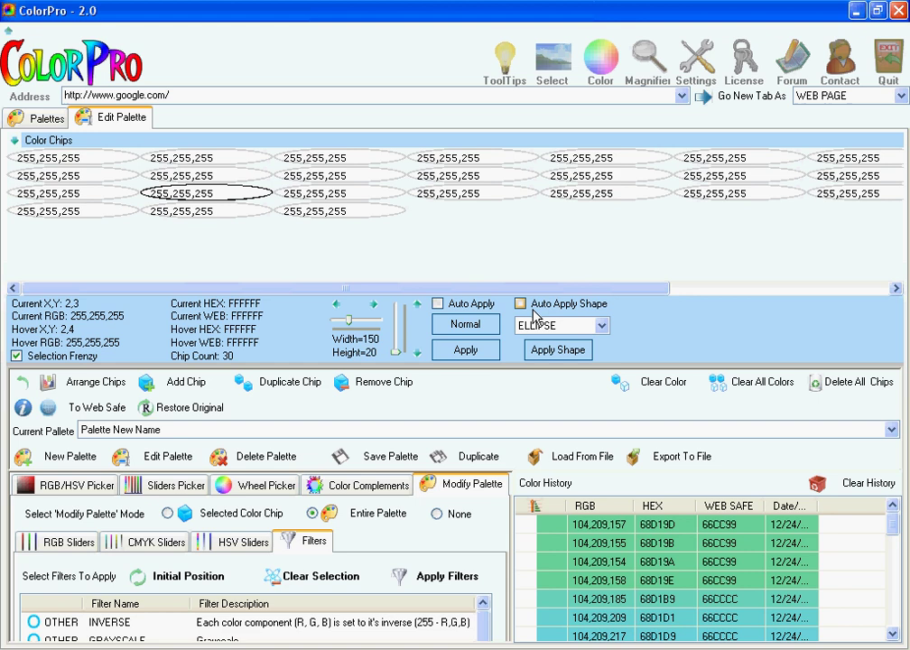
{"action": "left_click", "coordinate": [439, 305]}
{"action": "left_click_drag", "start_coordinate": [394, 354], "coordinate": [393, 348]}
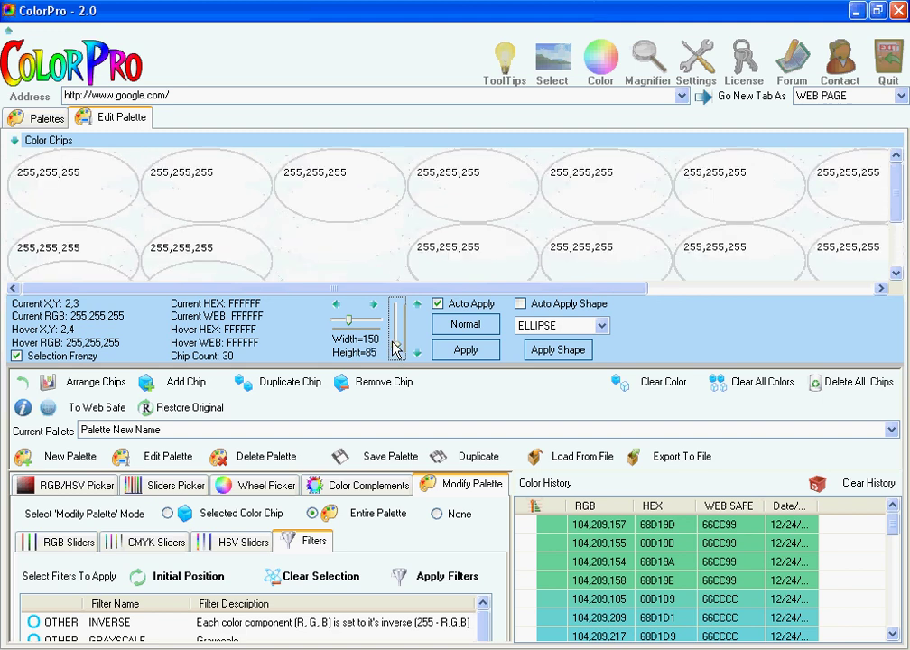
{"action": "left_click", "coordinate": [458, 329]}
- Enable Auto Apply Shape, disable Auto Apply, and preview RECTANGLE, RHOMBUS and HONEYCOMB_1 before returning to ELLIPSE
{"action": "left_click", "coordinate": [520, 305]}
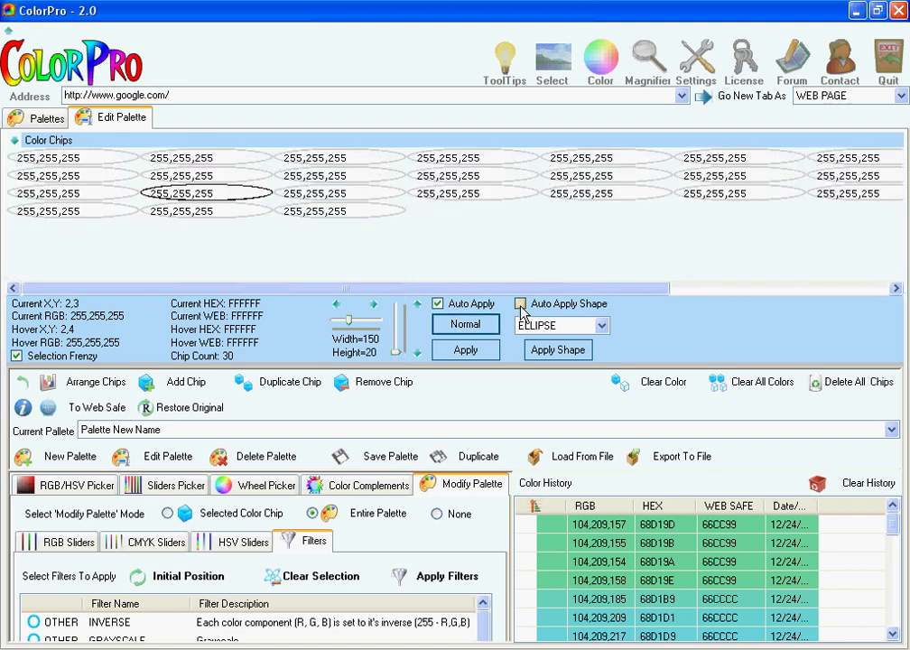
{"action": "left_click", "coordinate": [438, 304]}
{"action": "left_click", "coordinate": [532, 327]}
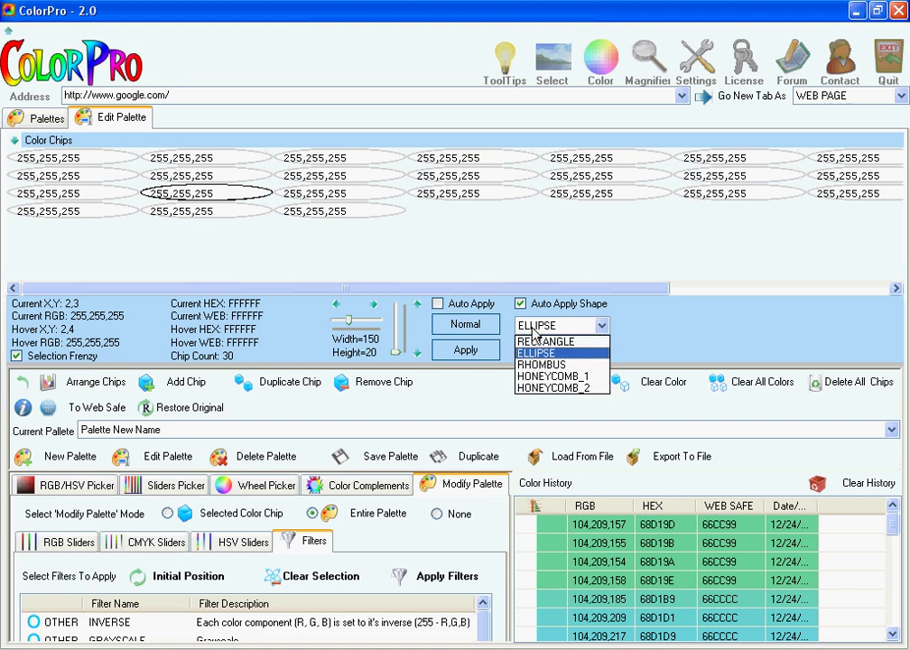
{"action": "left_click", "coordinate": [537, 339]}
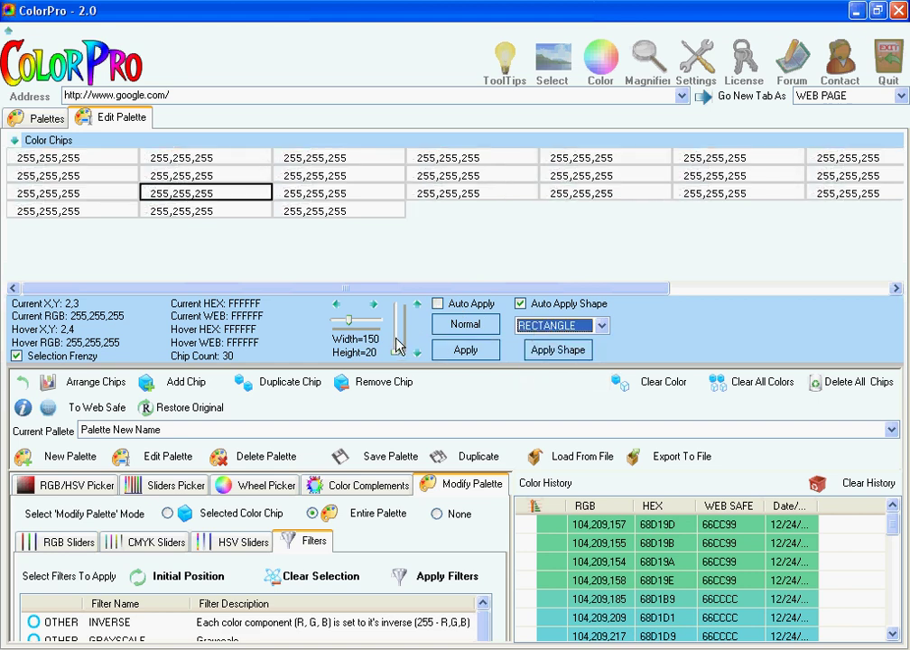
{"action": "key", "text": "Down"}
{"action": "key", "text": "Down"}
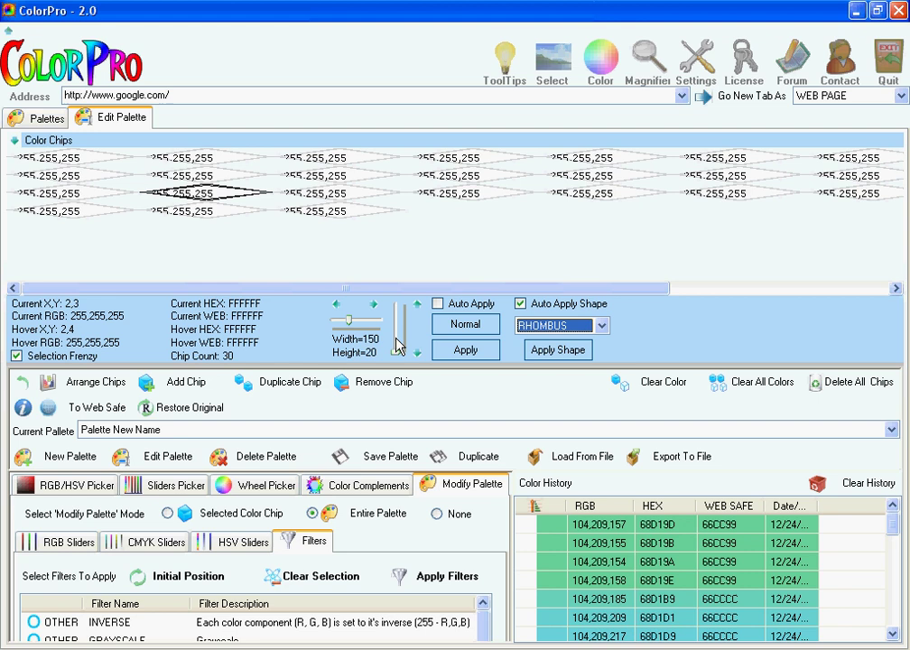
{"action": "key", "text": "Down"}
{"action": "key", "text": "Down"}
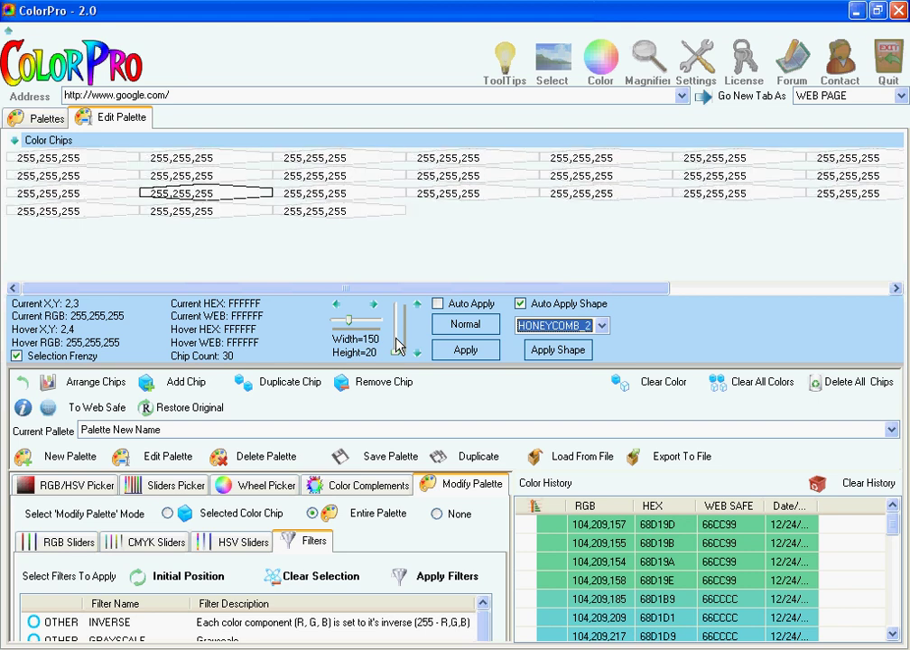
{"action": "key", "text": "Up"}
{"action": "key", "text": "Up"}
{"action": "key", "text": "Up"}
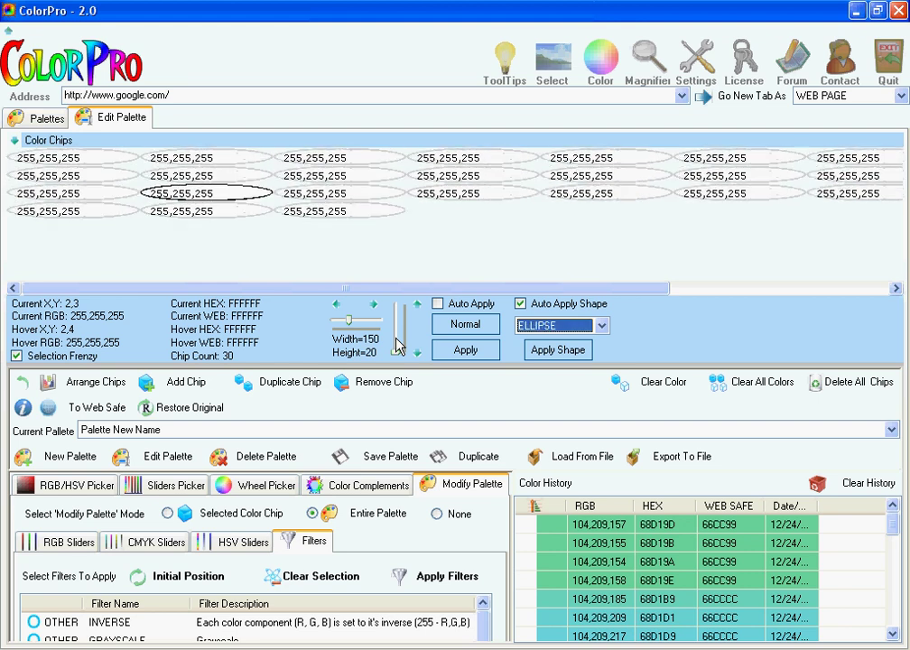
- Enlarge the chip area and raise the chip height to 28 with Auto Apply briefly on
{"action": "left_click_drag", "start_coordinate": [386, 296], "coordinate": [386, 314]}
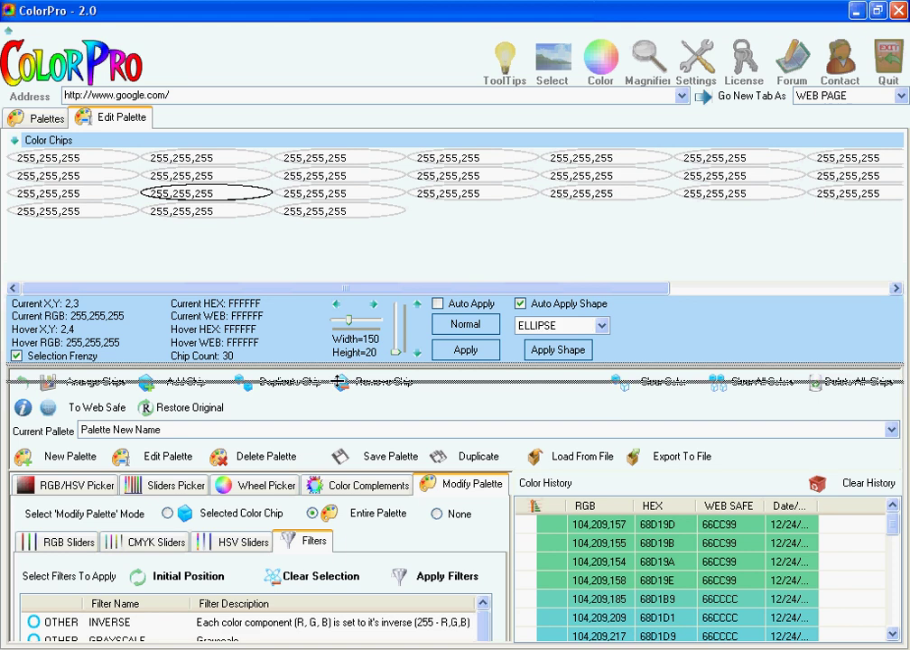
{"action": "left_click_drag", "start_coordinate": [357, 220], "coordinate": [378, 232]}
{"action": "left_click", "coordinate": [438, 322]}
{"action": "left_click", "coordinate": [417, 322]}
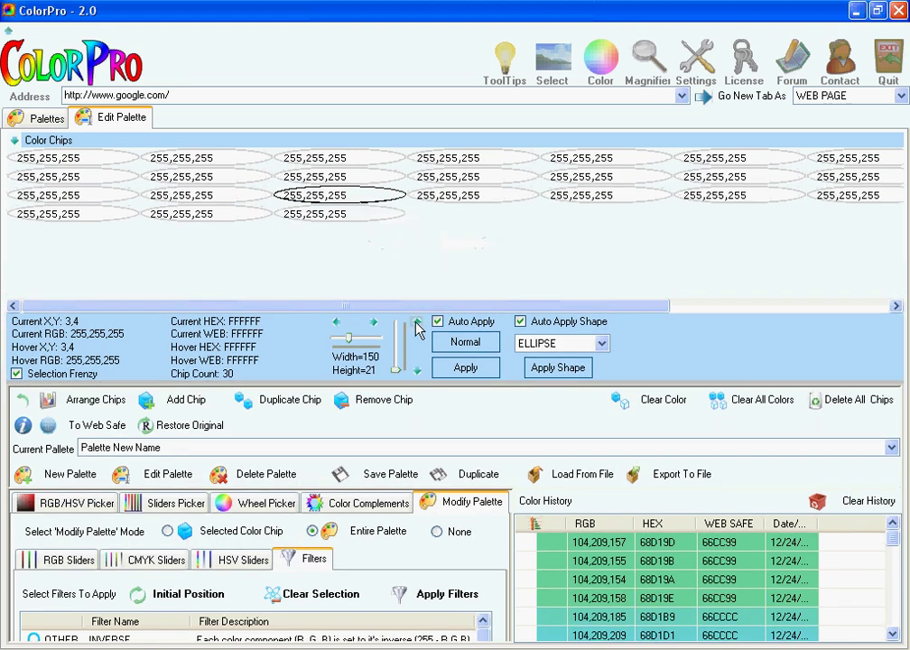
{"action": "left_click", "coordinate": [417, 322]}
{"action": "left_click", "coordinate": [417, 323]}
{"action": "left_click", "coordinate": [417, 322]}
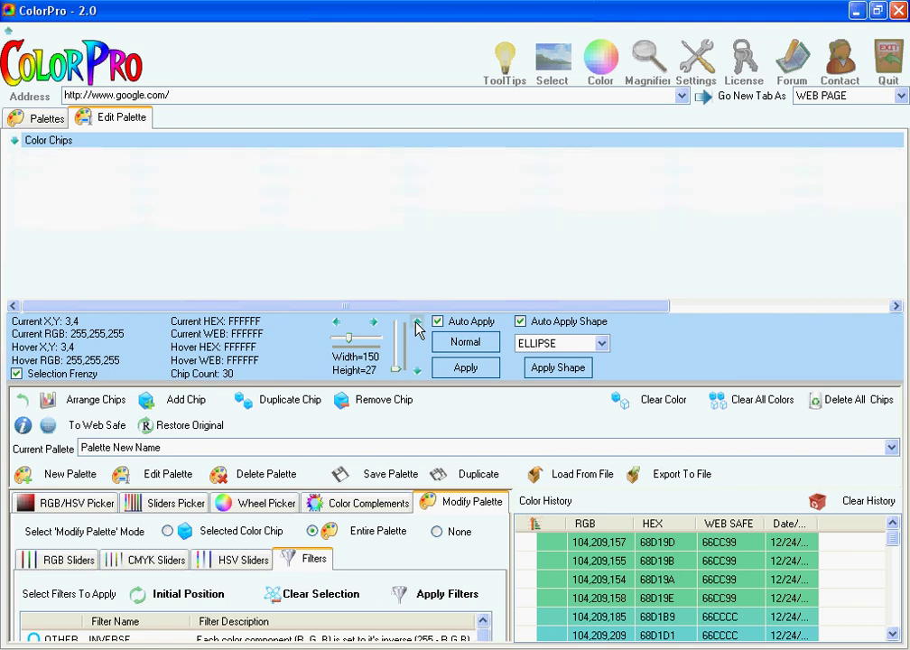
{"action": "left_click", "coordinate": [417, 322]}
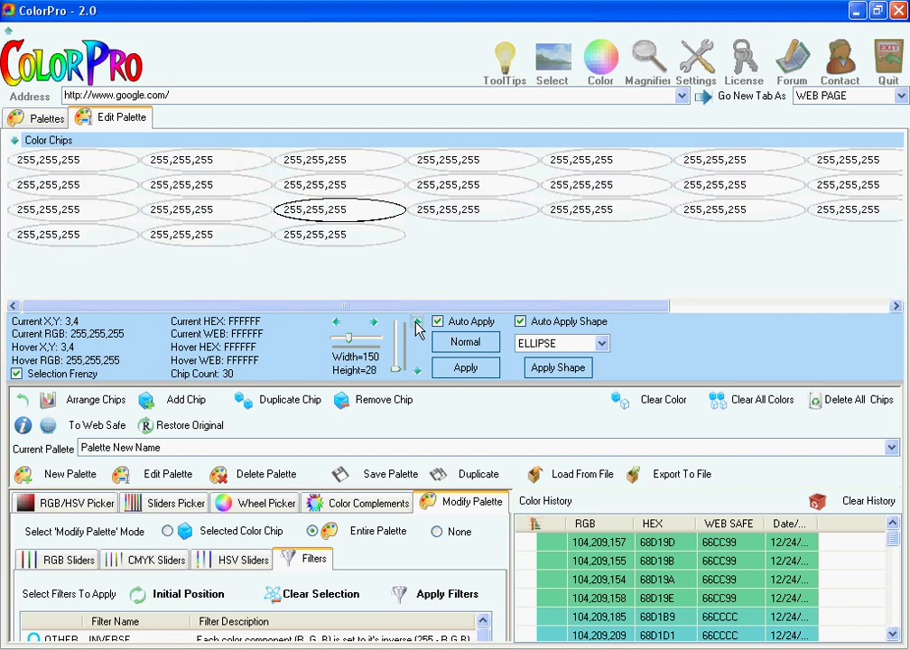
{"action": "left_click", "coordinate": [461, 321]}
- Drag several chips, including row three's, out of the grid into the open space
{"action": "left_click_drag", "start_coordinate": [354, 255], "coordinate": [467, 408]}
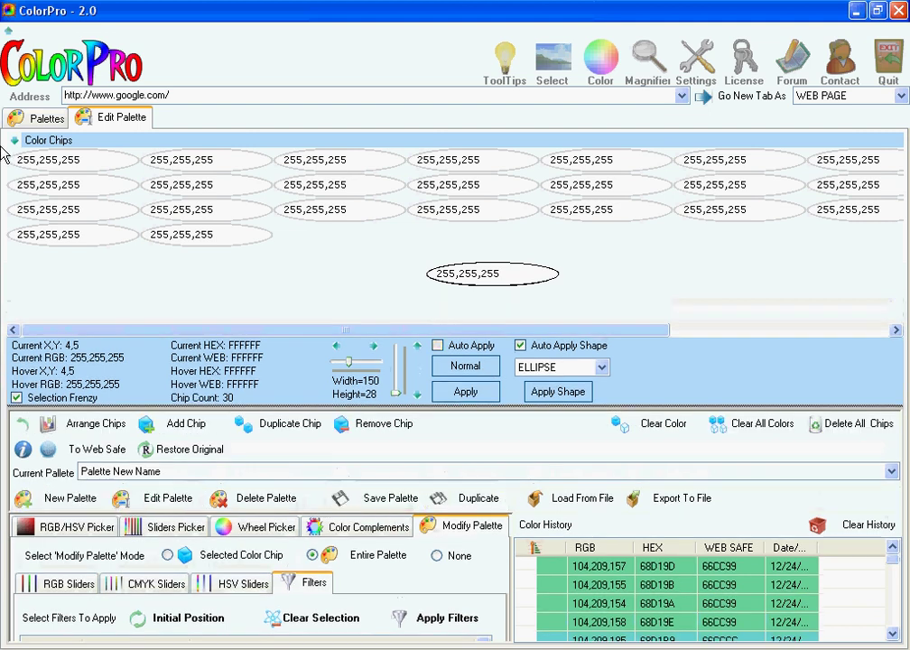
{"action": "left_click", "coordinate": [13, 140]}
{"action": "left_click_drag", "start_coordinate": [190, 242], "coordinate": [273, 281]}
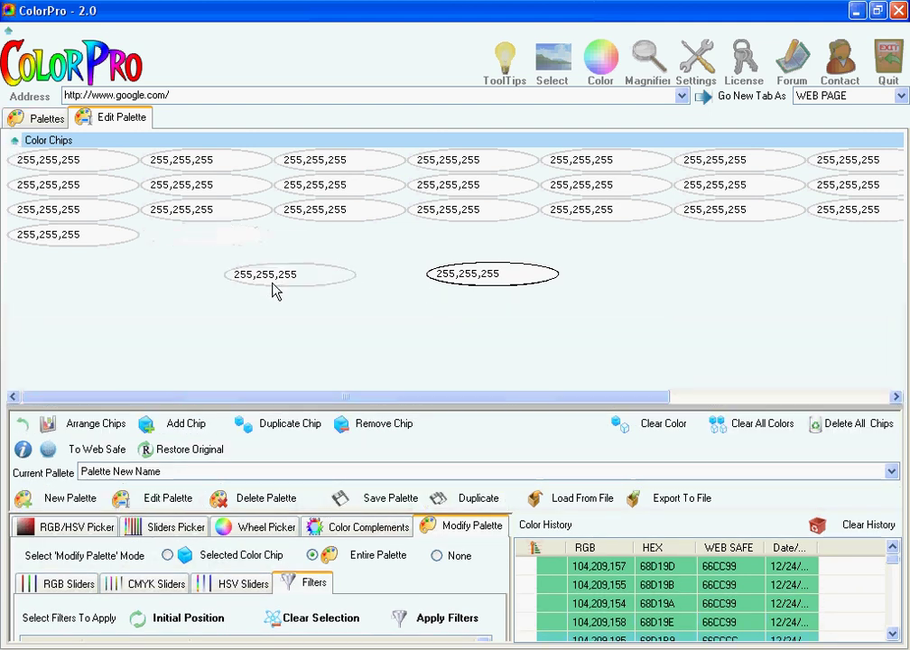
{"action": "left_click_drag", "start_coordinate": [237, 211], "coordinate": [454, 308]}
{"action": "left_click_drag", "start_coordinate": [363, 203], "coordinate": [544, 248]}
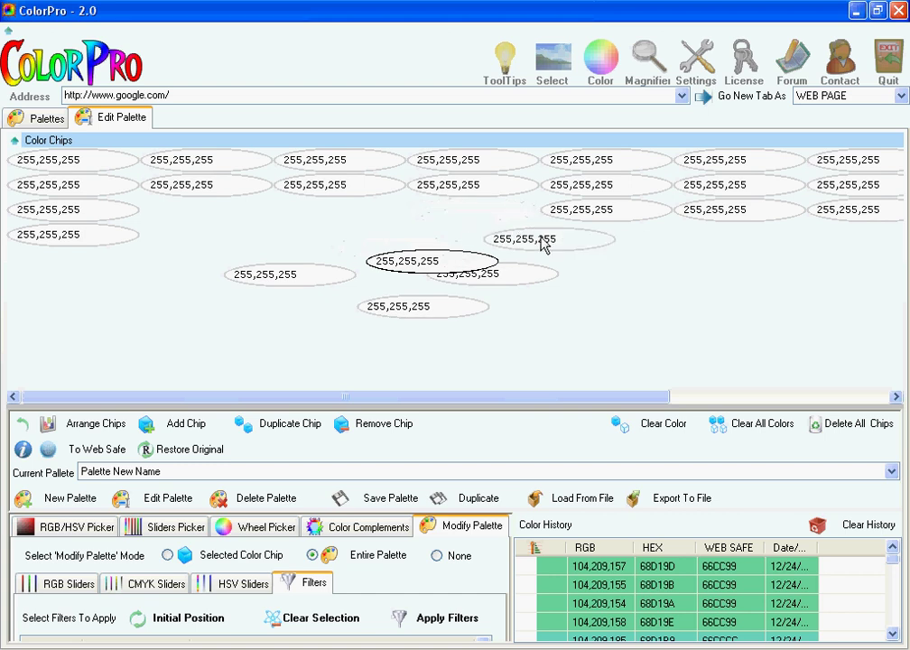
{"action": "left_click_drag", "start_coordinate": [564, 209], "coordinate": [650, 237]}
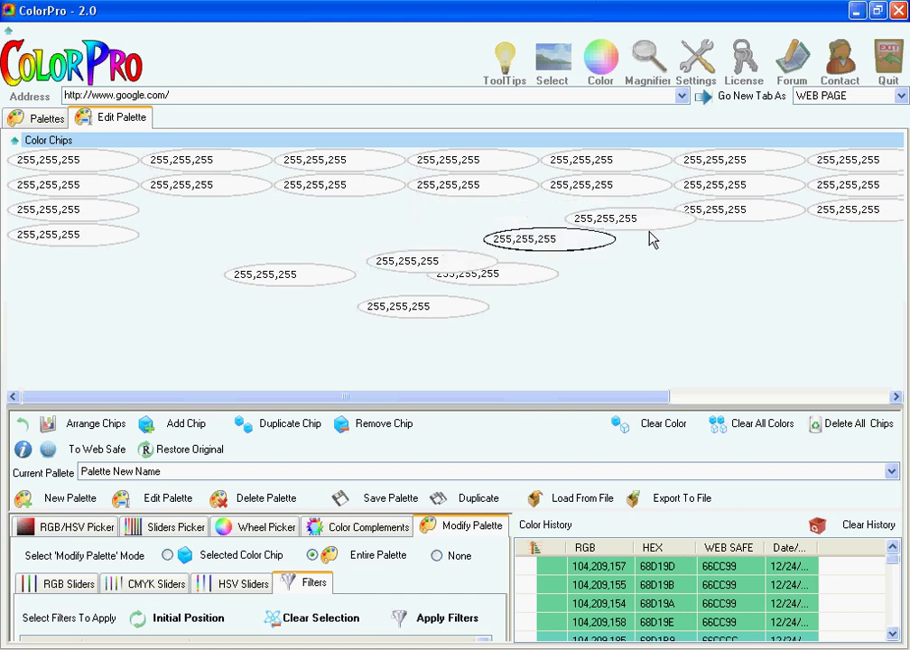
- Arrange all 30 chips one per row and shrink the chip panel into a left column
{"action": "left_click", "coordinate": [96, 434]}
{"action": "left_click_drag", "start_coordinate": [335, 323], "coordinate": [219, 328]}
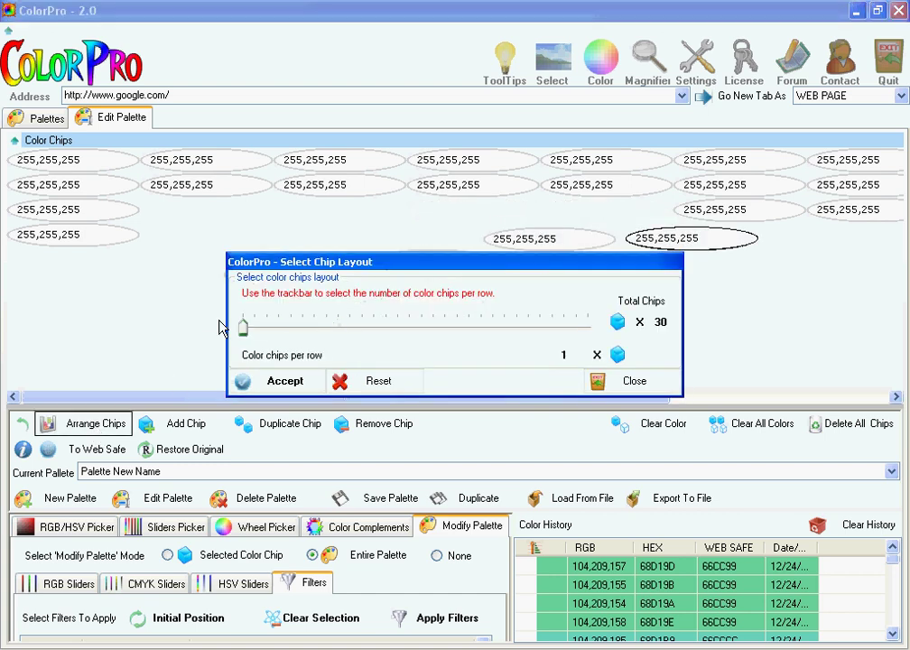
{"action": "left_click", "coordinate": [268, 386]}
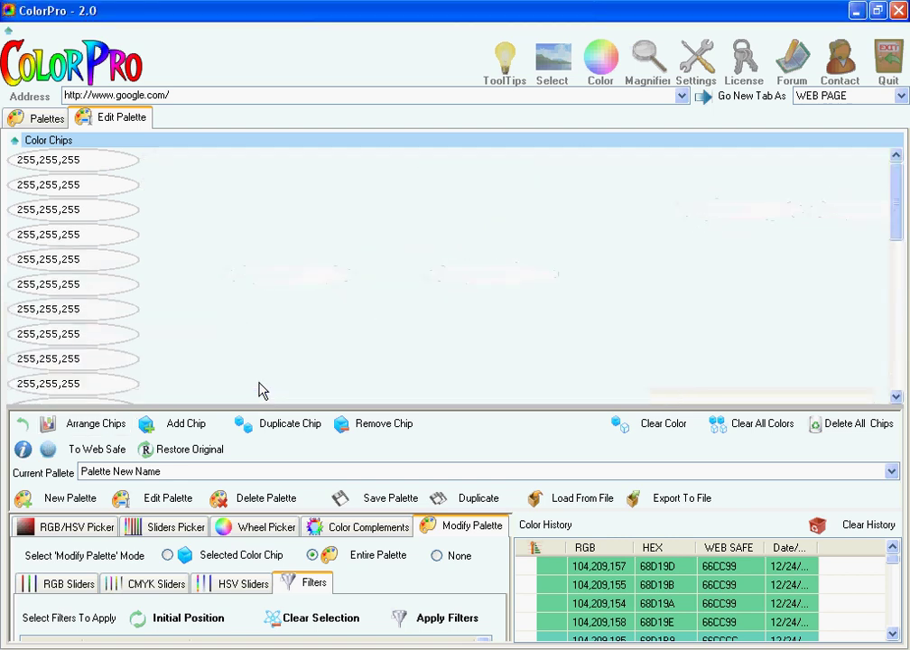
{"action": "mouse_move", "coordinate": [173, 406]}
{"action": "left_mouse_down"}
{"action": "mouse_move", "coordinate": [181, 307]}
{"action": "mouse_move", "coordinate": [162, 180]}
{"action": "left_mouse_up"}
{"action": "left_click", "coordinate": [22, 148]}
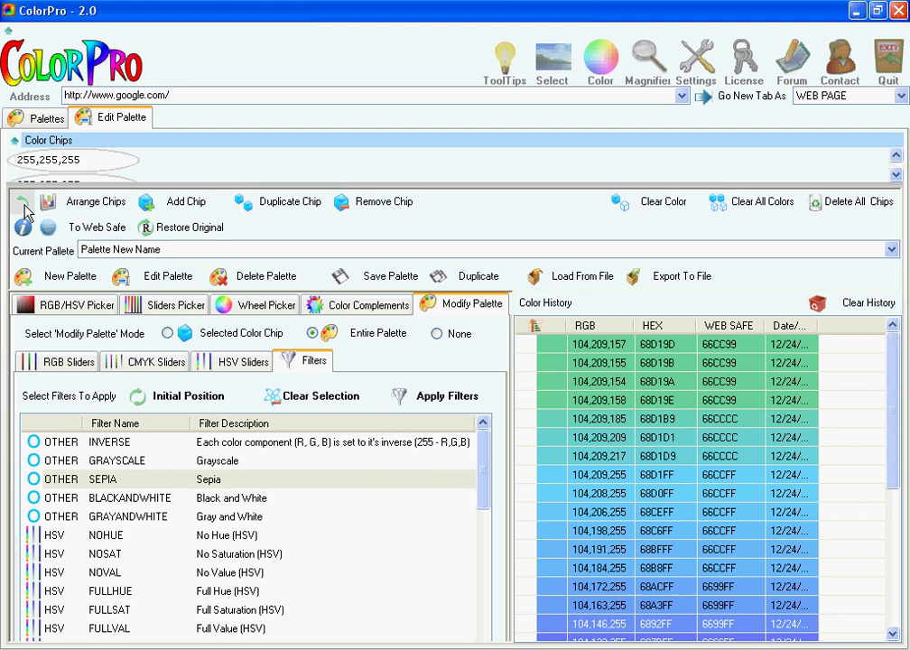
- Bring up the colour-square picker, show the chip readout, and turn Selection Frenzy off
{"action": "left_click", "coordinate": [207, 257]}
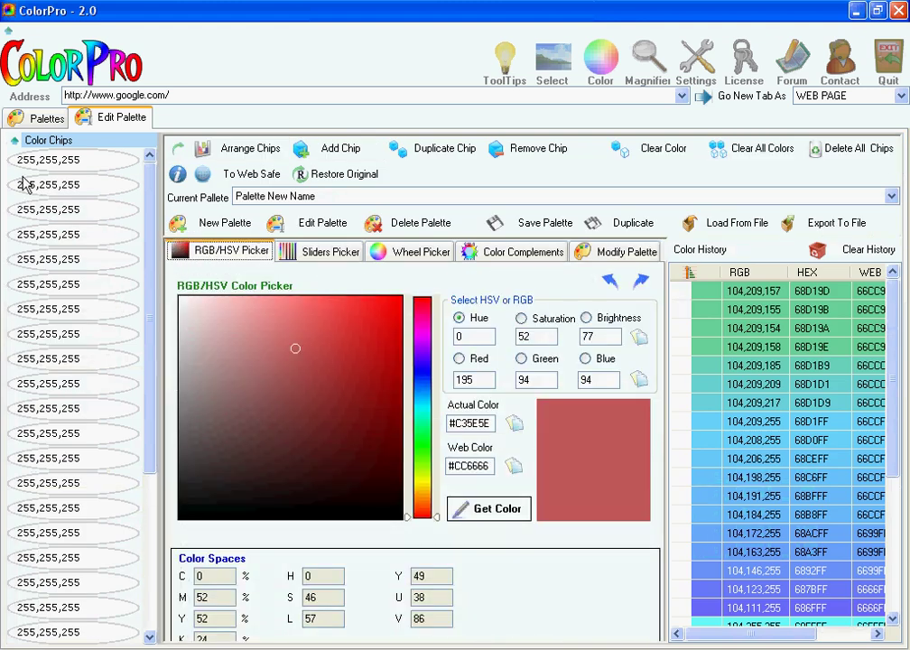
{"action": "left_click", "coordinate": [14, 140]}
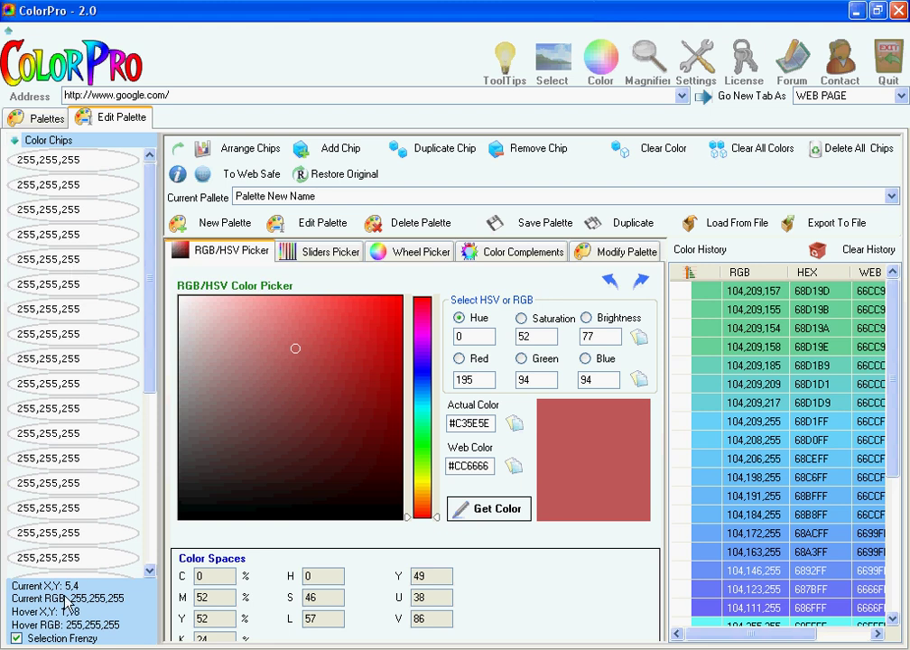
{"action": "left_click", "coordinate": [17, 638]}
{"action": "left_click", "coordinate": [38, 638]}
- Step through the first eight chips, then reselect the first chip
{"action": "left_click", "coordinate": [64, 159]}
{"action": "left_click", "coordinate": [74, 191]}
{"action": "left_click", "coordinate": [76, 208]}
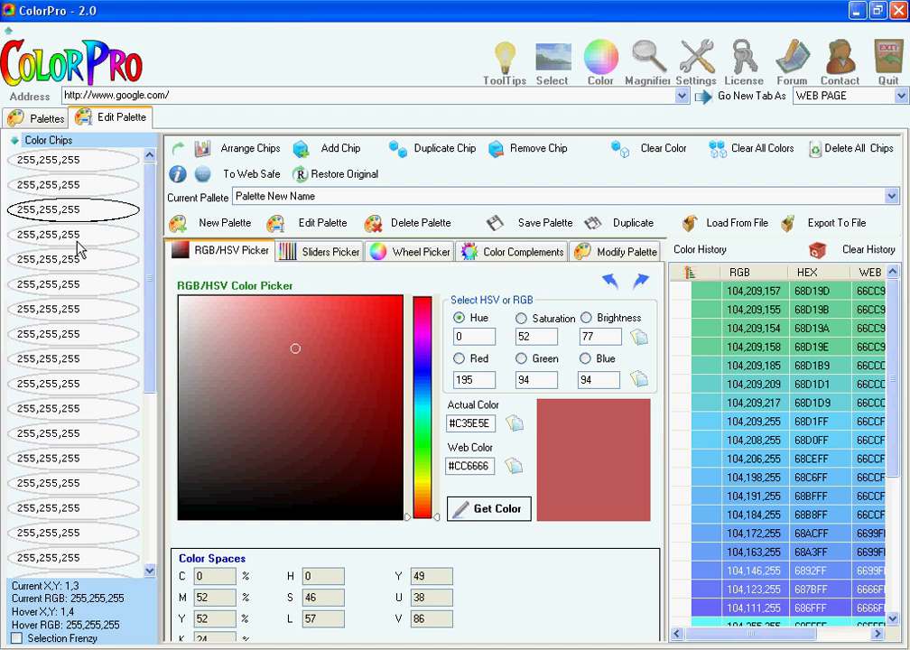
{"action": "left_click", "coordinate": [77, 234]}
{"action": "left_click", "coordinate": [79, 259]}
{"action": "left_click", "coordinate": [81, 283]}
{"action": "left_click", "coordinate": [87, 309]}
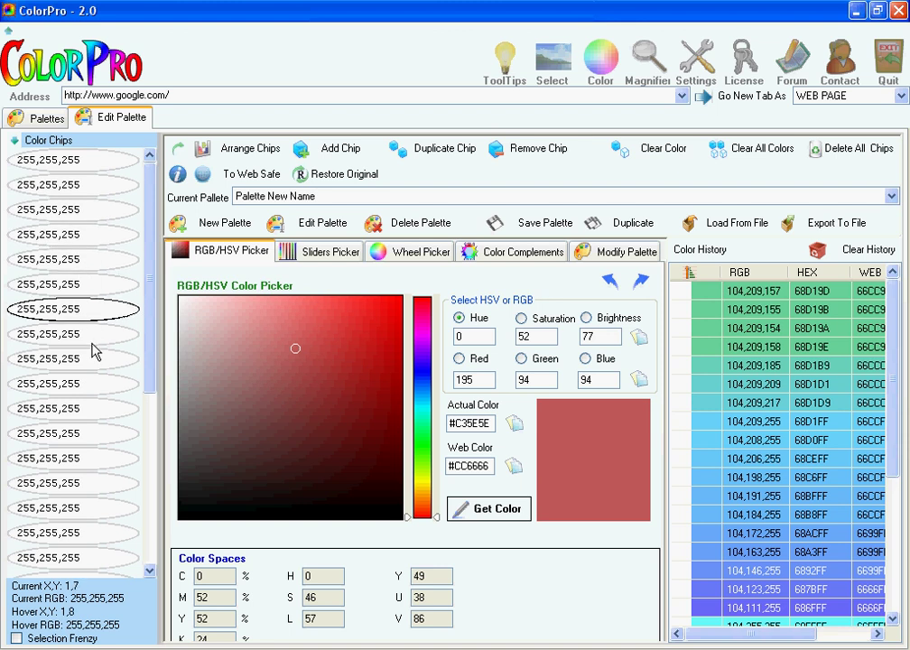
{"action": "left_click", "coordinate": [87, 334]}
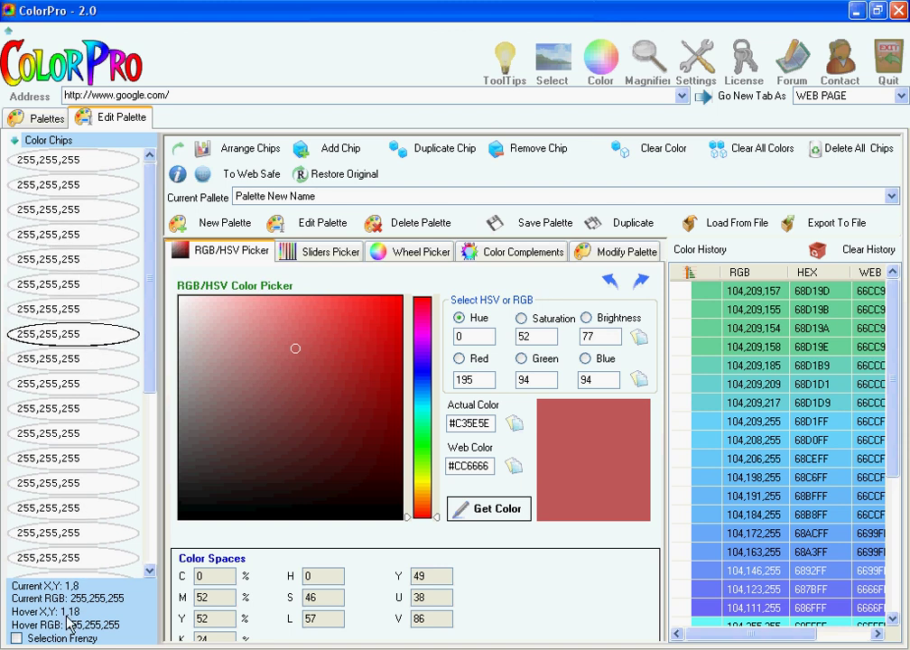
{"action": "left_click", "coordinate": [68, 160]}
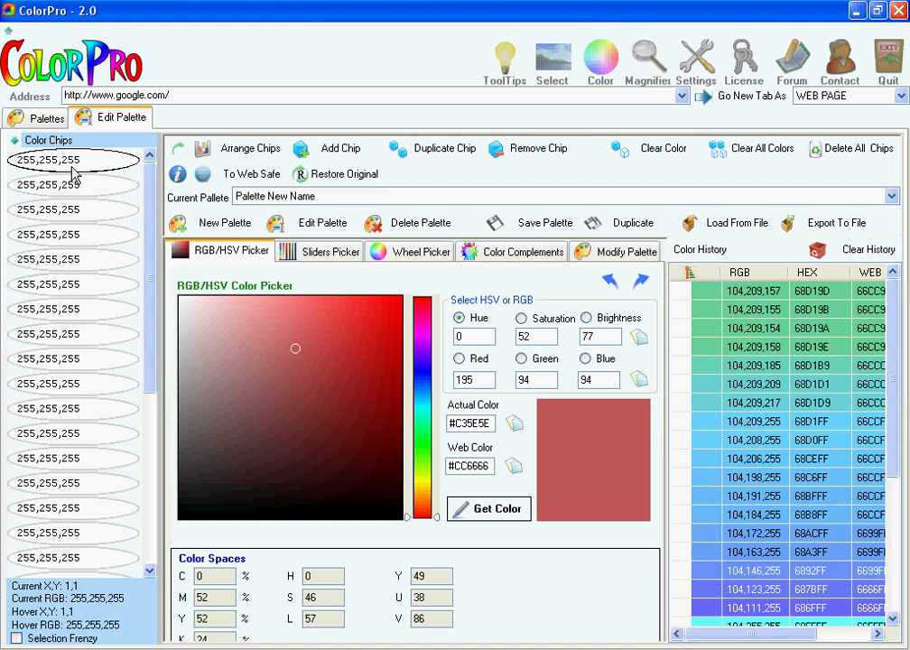
- Colour the first five chips 71,36,209, 65,26,221, 240,40,103, 202,27,82 and 199,61,105
{"action": "left_click", "coordinate": [353, 312]}
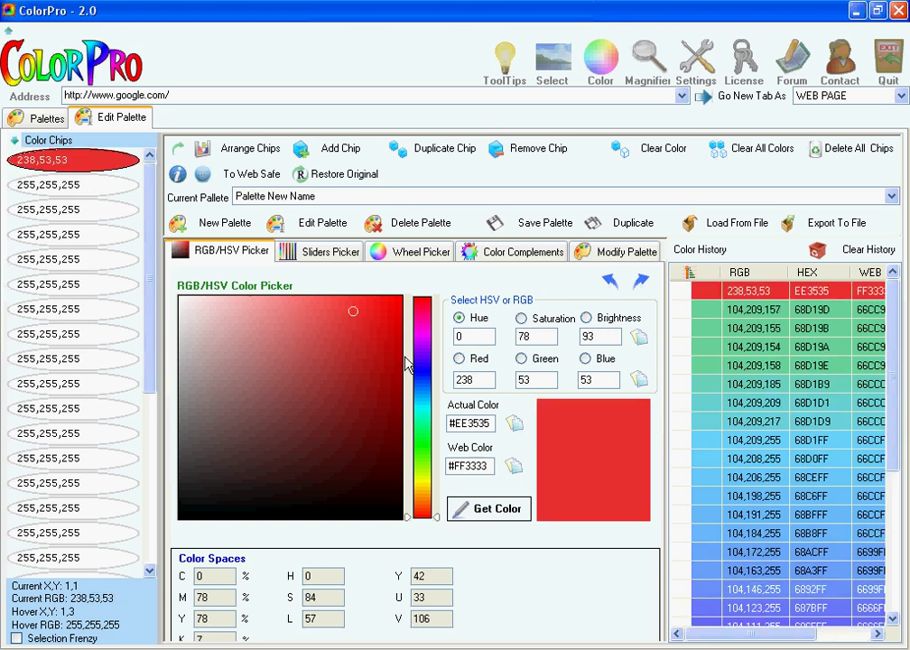
{"action": "left_click", "coordinate": [424, 363]}
{"action": "left_click", "coordinate": [364, 335]}
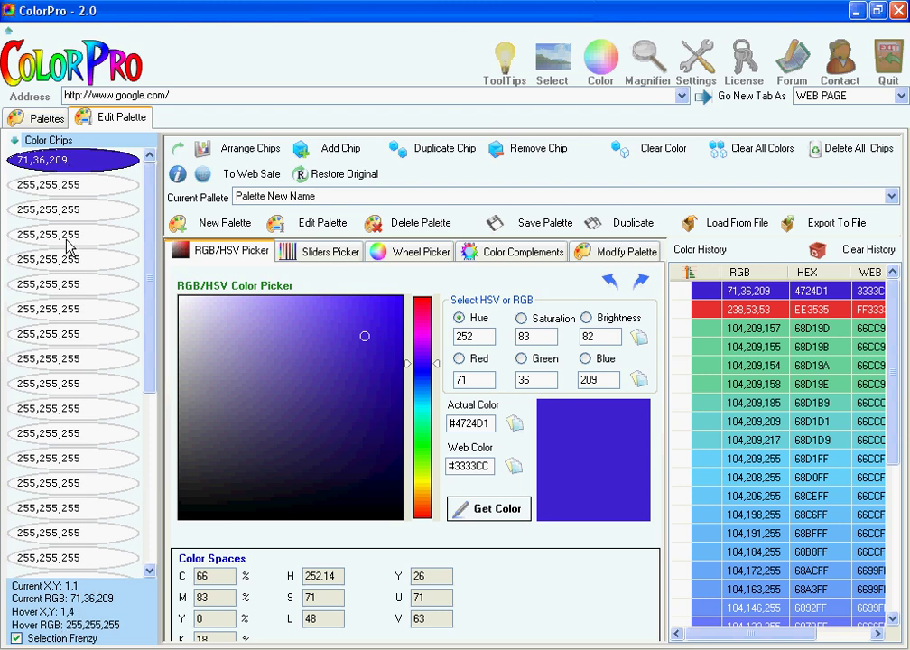
{"action": "left_click", "coordinate": [71, 186]}
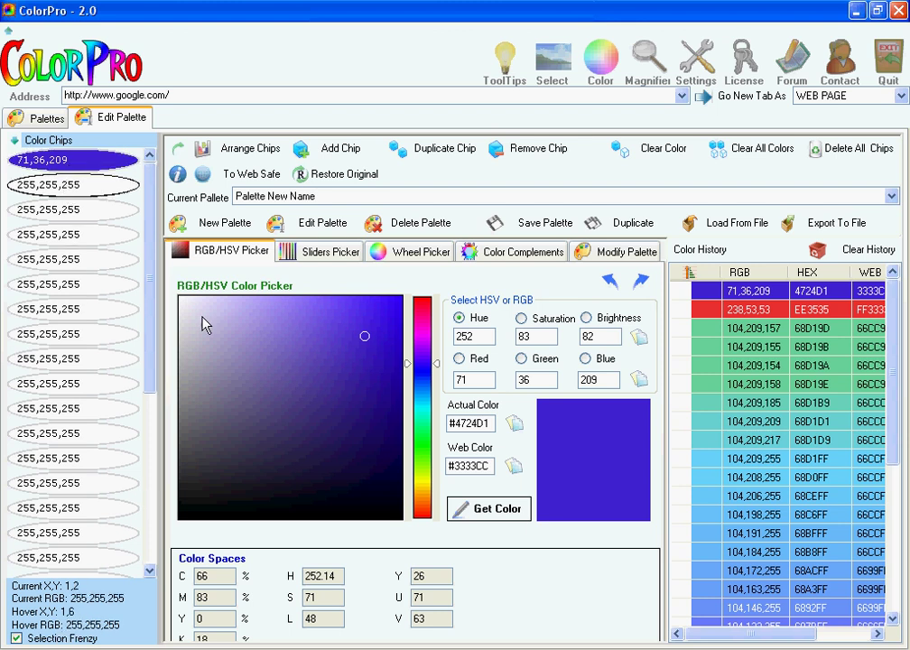
{"action": "left_click", "coordinate": [376, 326]}
{"action": "left_click_drag", "start_coordinate": [423, 329], "coordinate": [425, 308]}
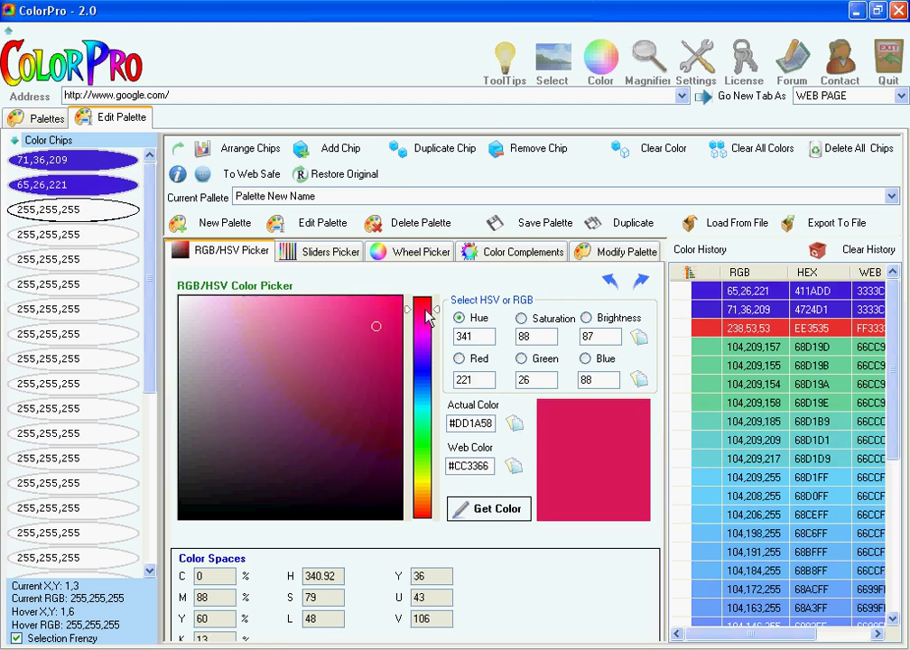
{"action": "left_click", "coordinate": [365, 310]}
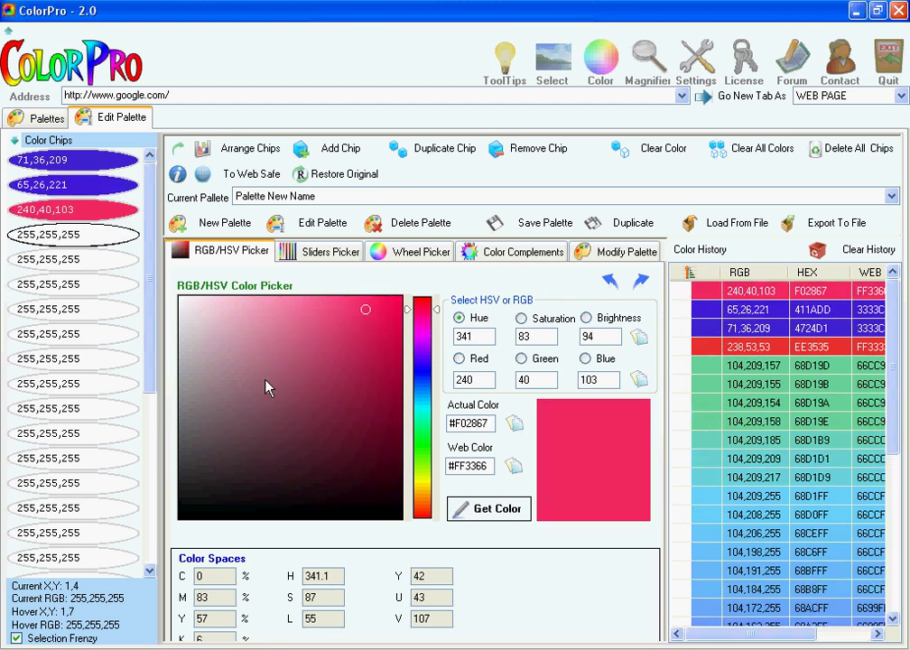
{"action": "left_click", "coordinate": [372, 342]}
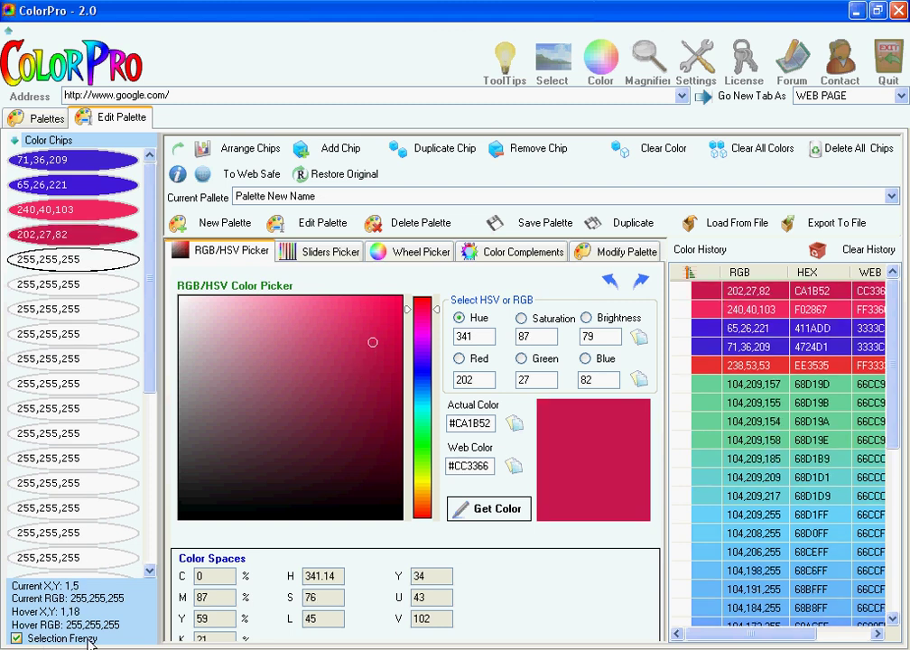
{"action": "left_click", "coordinate": [334, 345]}
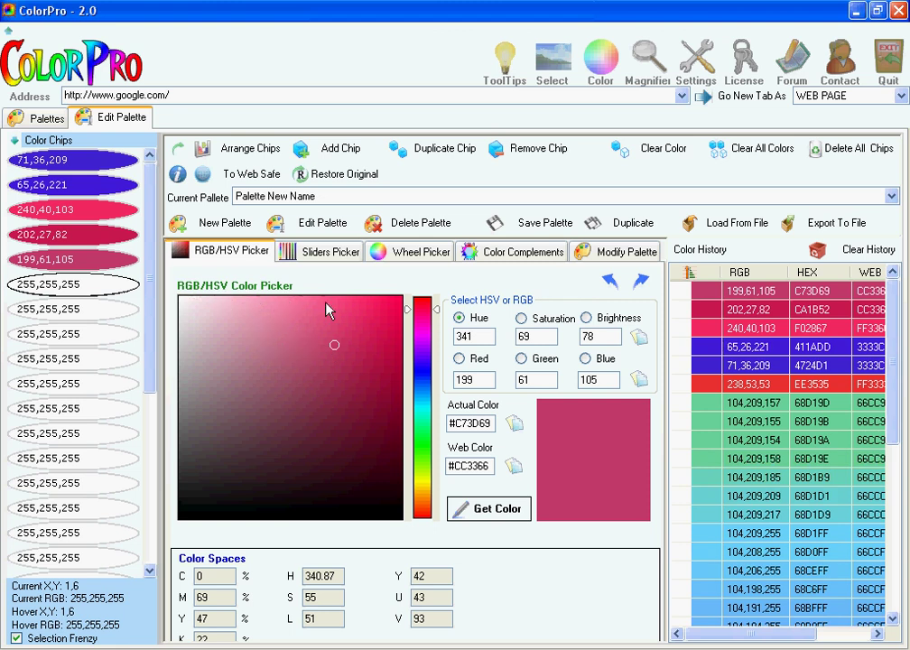
- Using saturation, brightness and red modes, colour chips cyan, 93,201,188, 75,201,132, 75,100,153 and 75,123,126
{"action": "left_click", "coordinate": [528, 324]}
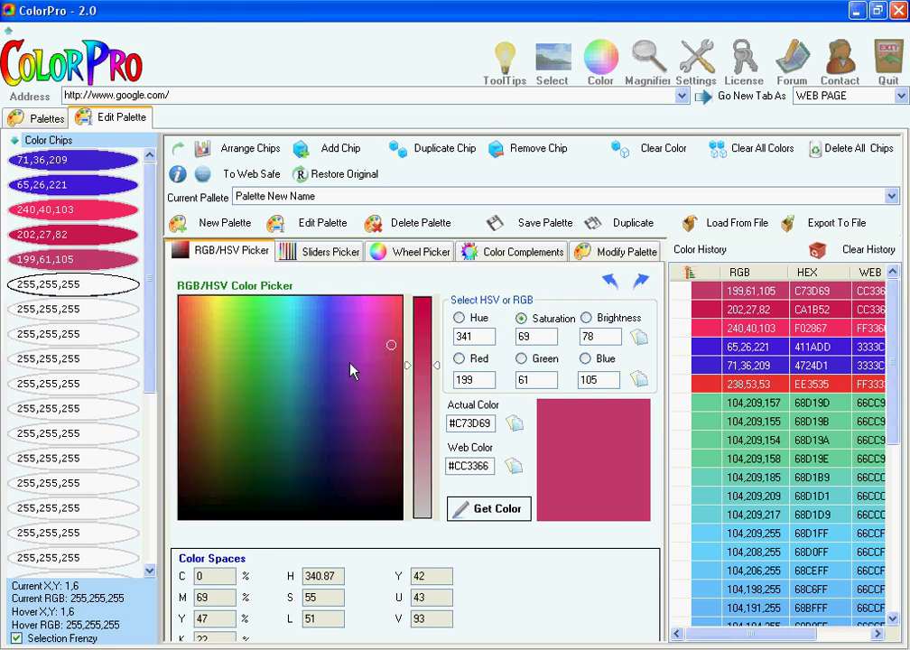
{"action": "mouse_move", "coordinate": [352, 370]}
{"action": "left_mouse_down"}
{"action": "mouse_move", "coordinate": [315, 355]}
{"action": "mouse_move", "coordinate": [255, 359]}
{"action": "mouse_move", "coordinate": [315, 367]}
{"action": "mouse_move", "coordinate": [295, 345]}
{"action": "left_mouse_up"}
{"action": "left_click", "coordinate": [586, 318]}
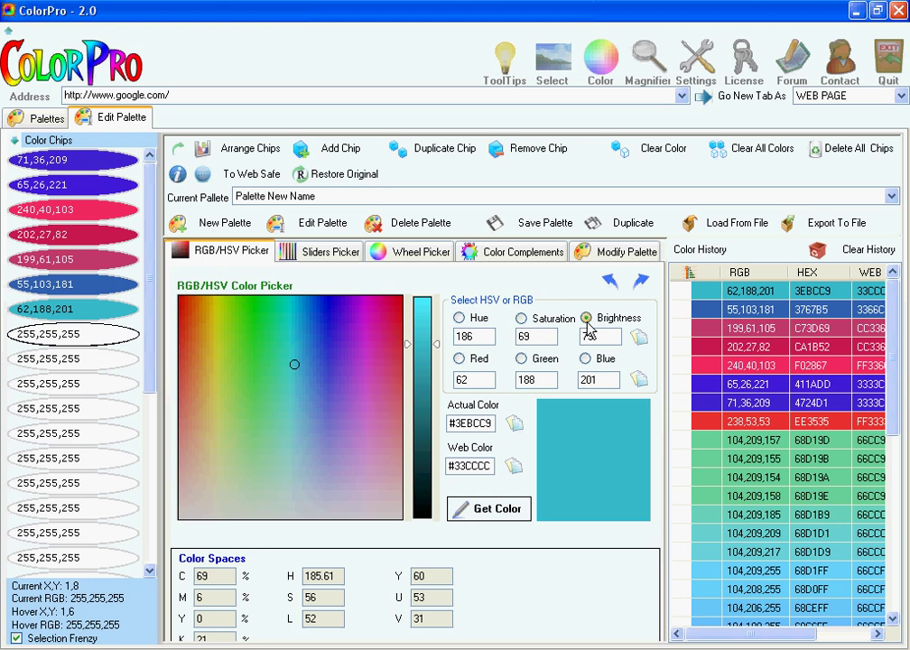
{"action": "left_click", "coordinate": [286, 398]}
{"action": "left_click", "coordinate": [270, 379]}
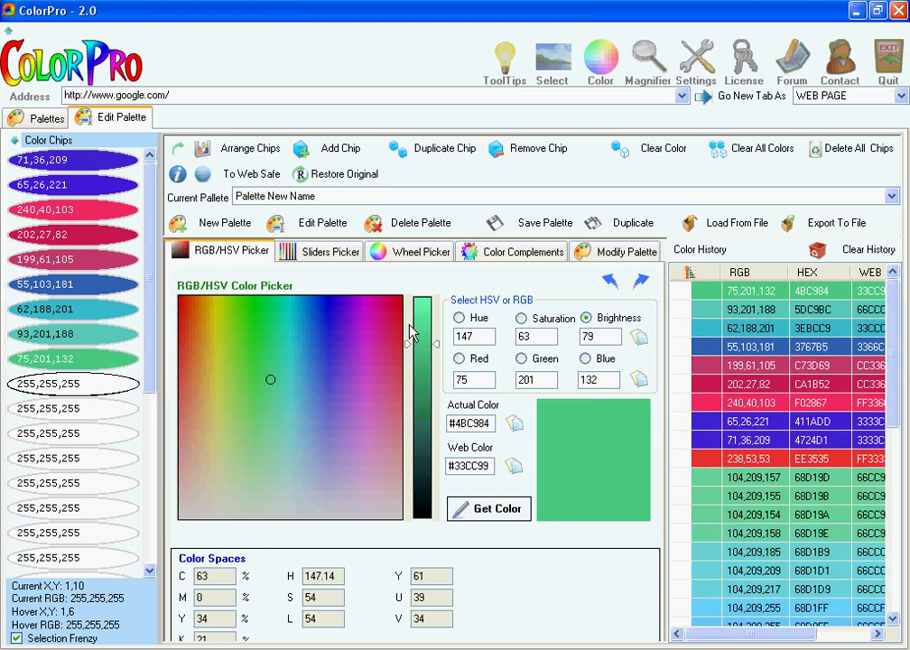
{"action": "left_click", "coordinate": [460, 358]}
{"action": "left_click", "coordinate": [313, 432]}
{"action": "left_click", "coordinate": [289, 411]}
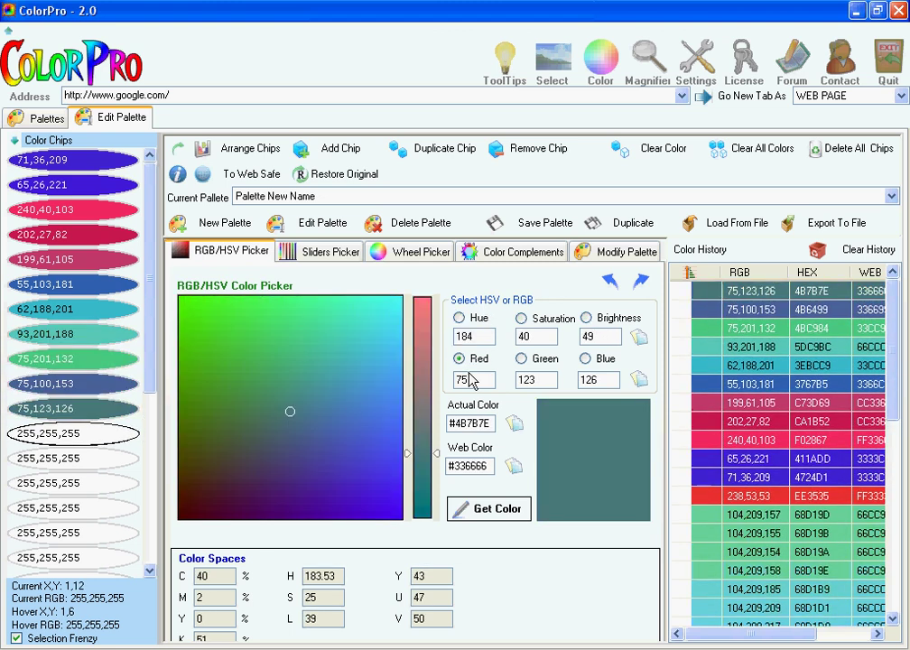
- In green and blue modes, colour chips 66,123,185, 53,123,225, 222,204,225, 221,144,225 and 164,64,225
{"action": "left_click", "coordinate": [521, 359]}
{"action": "left_click", "coordinate": [341, 464]}
{"action": "left_click", "coordinate": [376, 473]}
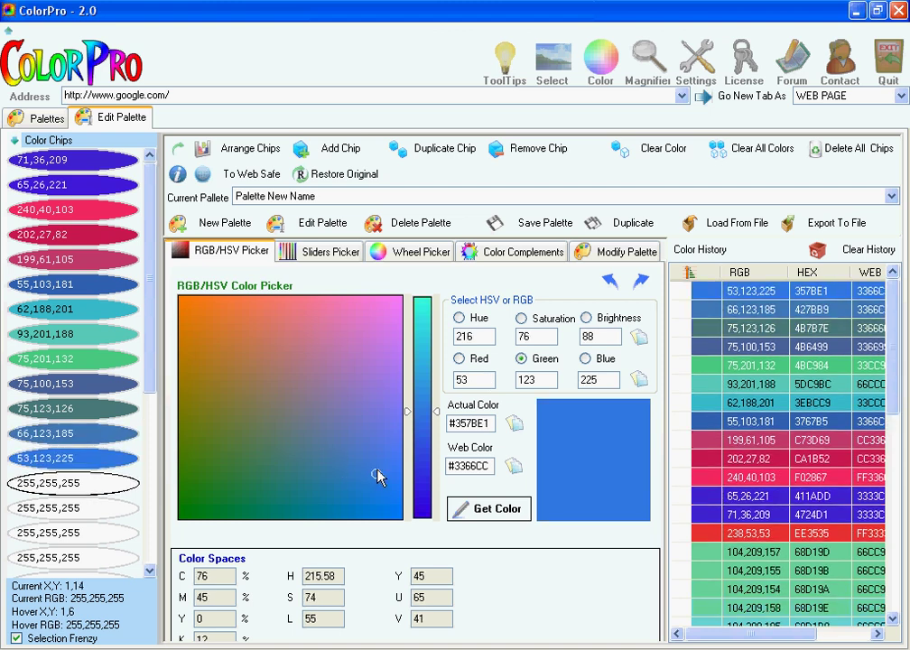
{"action": "left_click", "coordinate": [585, 358]}
{"action": "left_click", "coordinate": [374, 340]}
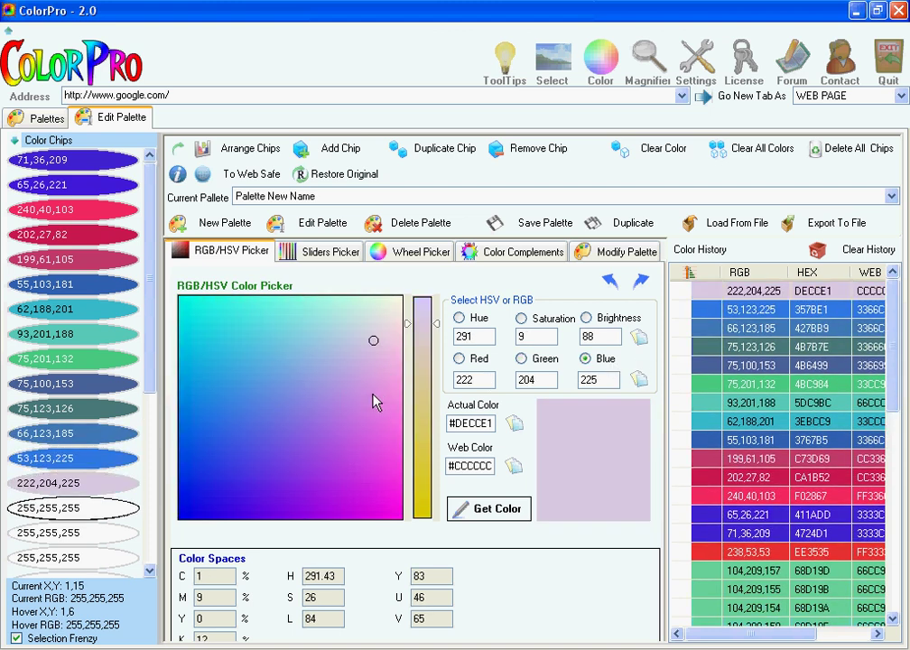
{"action": "left_click", "coordinate": [373, 394]}
{"action": "left_click", "coordinate": [323, 465]}
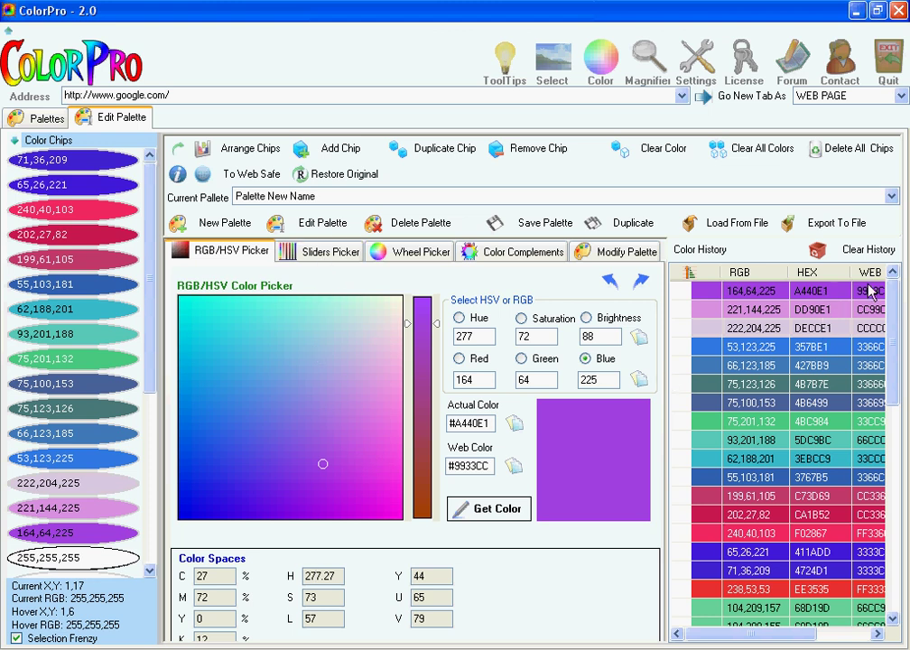
- Drag through the Color History list toward the Clear History button
{"action": "left_click_drag", "start_coordinate": [893, 294], "coordinate": [851, 266]}
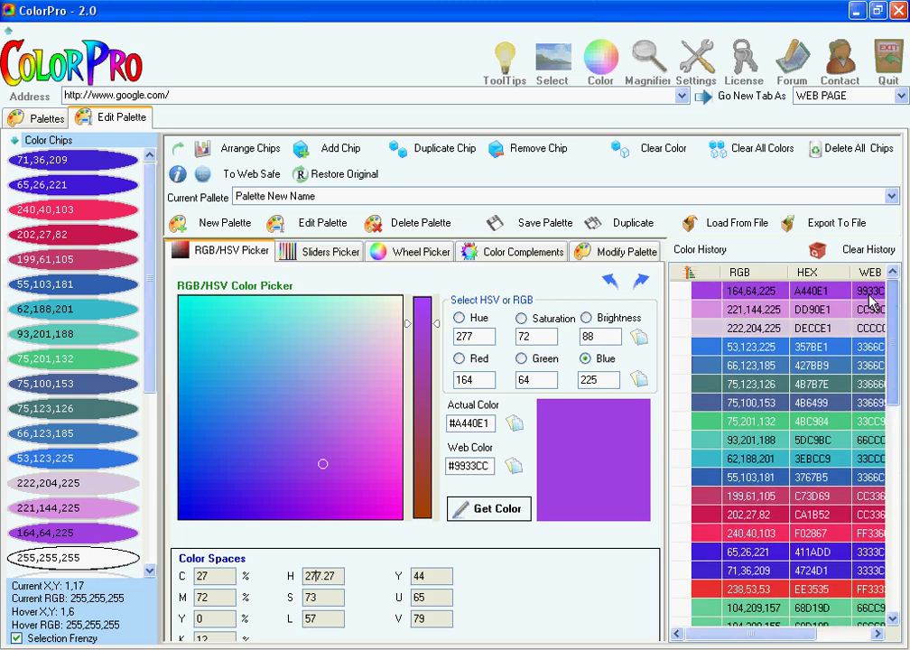
- Answer No to clearing the colour history, then switch to the Sliders Picker showing 104,209,157
{"action": "left_click", "coordinate": [849, 260]}
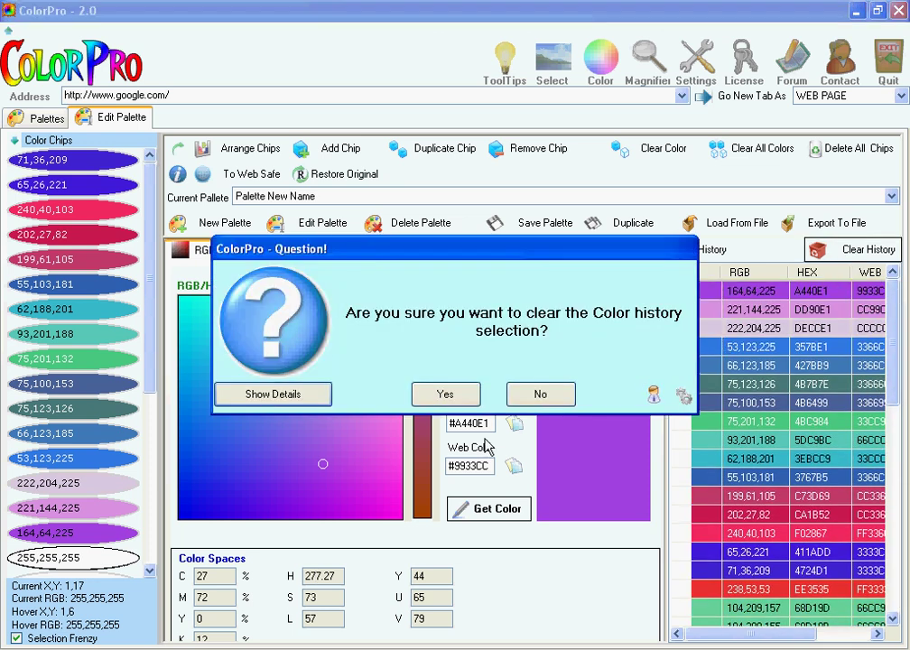
{"action": "left_click", "coordinate": [517, 399]}
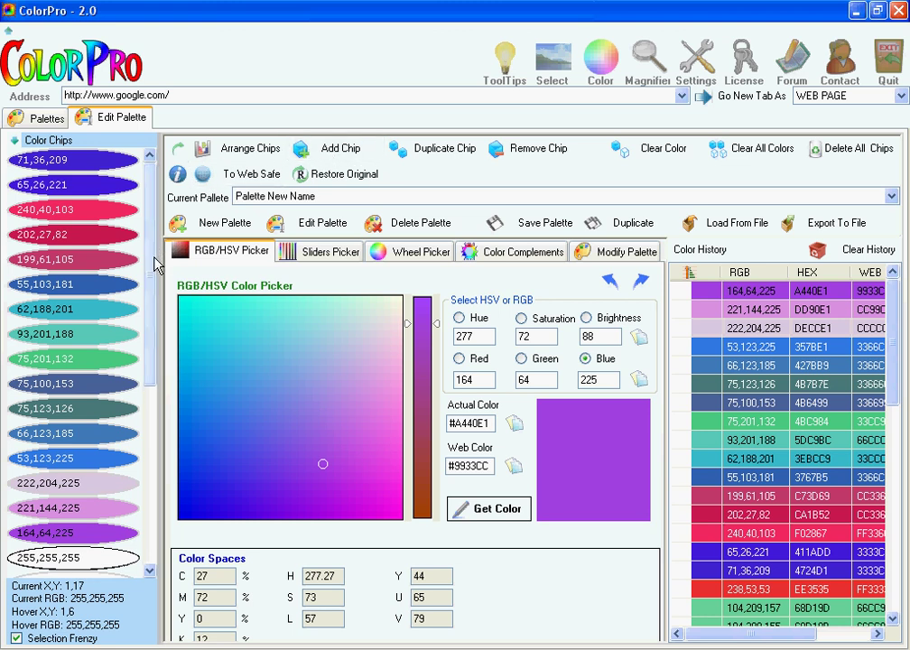
{"action": "scroll", "coordinate": [121, 203], "scroll_direction": "down", "scroll_amount": 3}
{"action": "scroll", "coordinate": [144, 433], "scroll_direction": "down", "scroll_amount": 2}
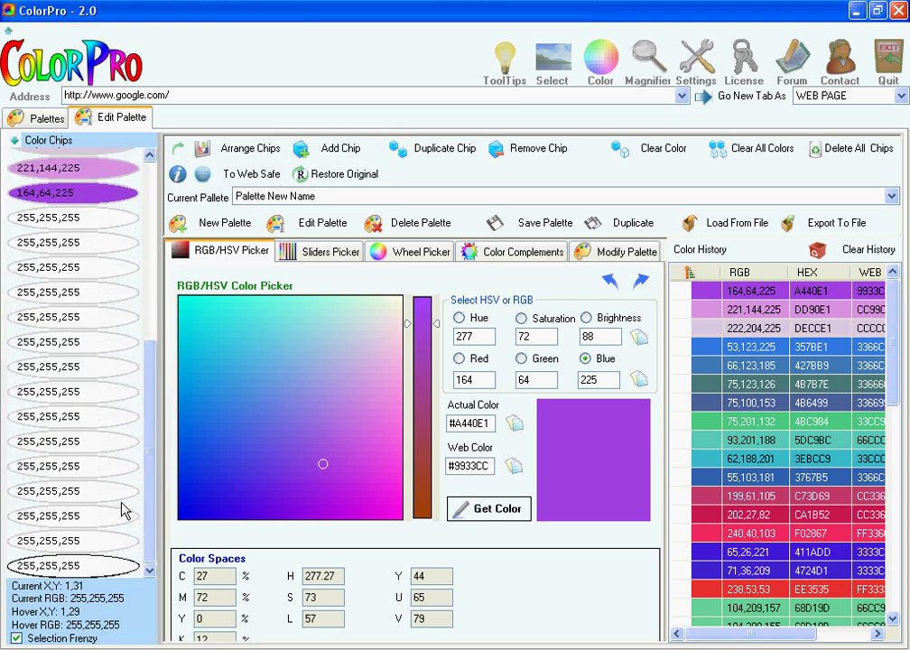
{"action": "scroll", "coordinate": [164, 441], "scroll_direction": "up", "scroll_amount": 5}
{"action": "left_click", "coordinate": [320, 252]}
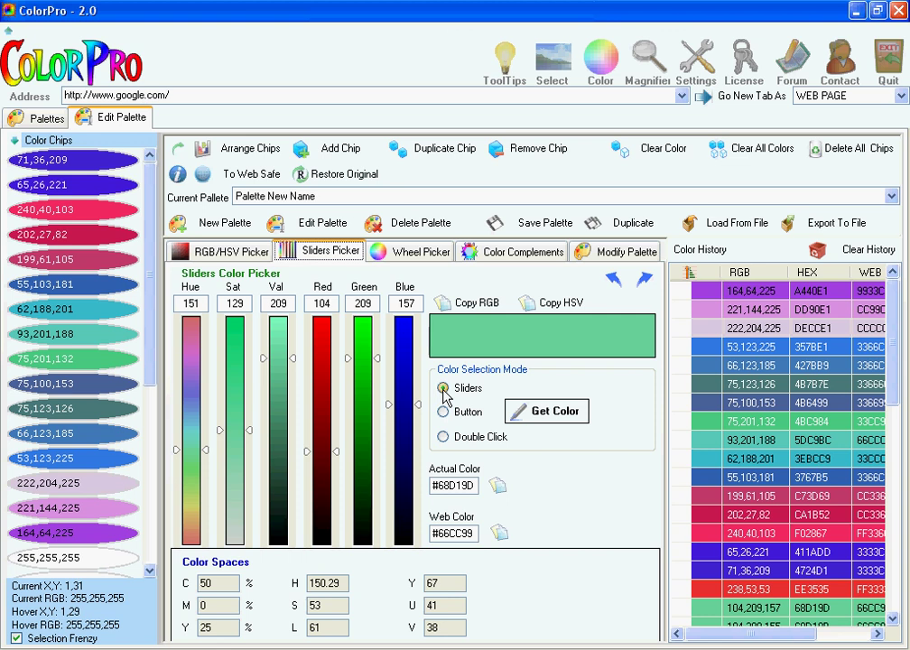
- Mix slider colours and add chips 104,153,165, 104,130,123 and 104,130,221 to the palette
{"action": "left_click_drag", "start_coordinate": [404, 404], "coordinate": [364, 352]}
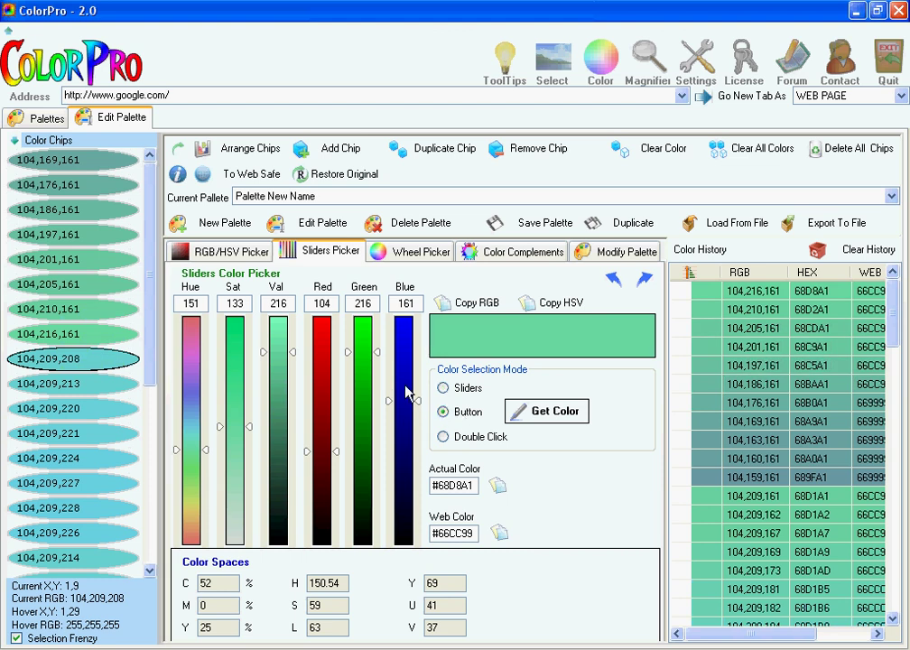
{"action": "left_click_drag", "start_coordinate": [411, 378], "coordinate": [380, 416]}
{"action": "left_click_drag", "start_coordinate": [405, 353], "coordinate": [380, 430]}
{"action": "left_click", "coordinate": [540, 411]}
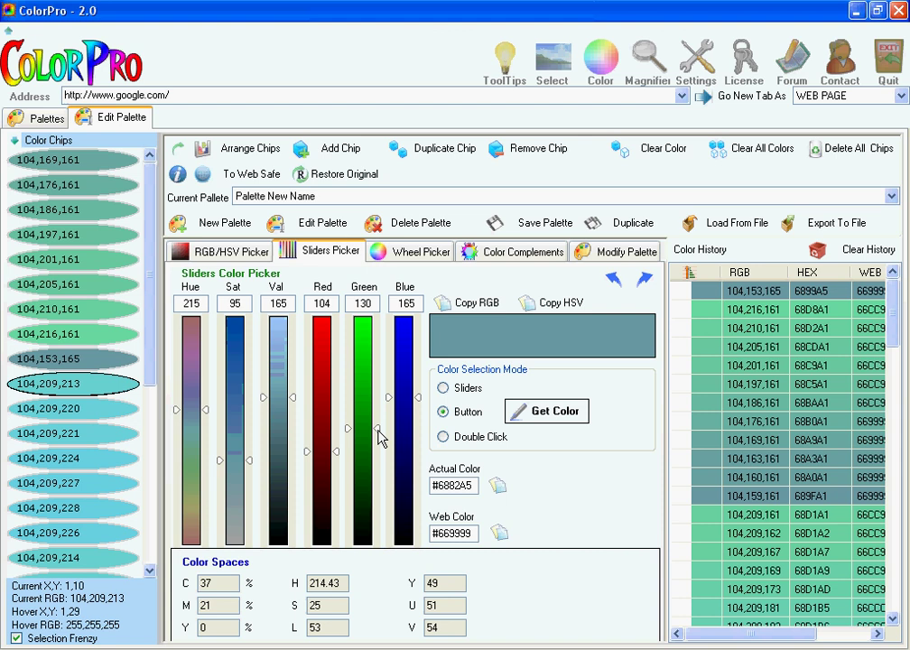
{"action": "left_click_drag", "start_coordinate": [417, 397], "coordinate": [417, 434]}
{"action": "left_click", "coordinate": [533, 413]}
{"action": "left_click_drag", "start_coordinate": [395, 380], "coordinate": [397, 346]}
{"action": "left_click", "coordinate": [541, 412]}
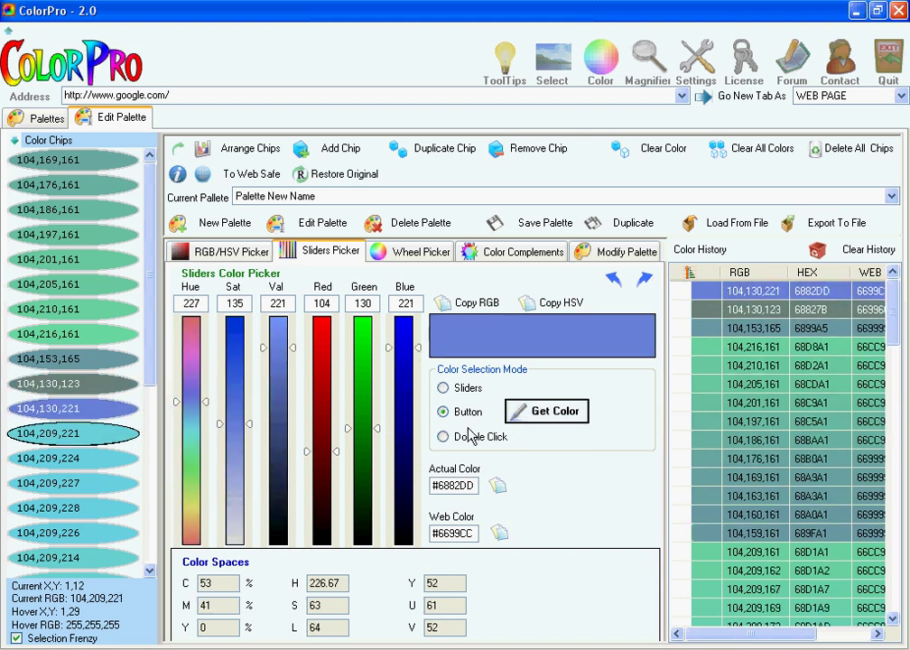
- Switch to Double Click mode and add chips 104,175,221, 104,200,221 and 104,215,221
{"action": "left_click", "coordinate": [461, 441]}
{"action": "double_click", "coordinate": [357, 390]}
{"action": "double_click", "coordinate": [372, 366]}
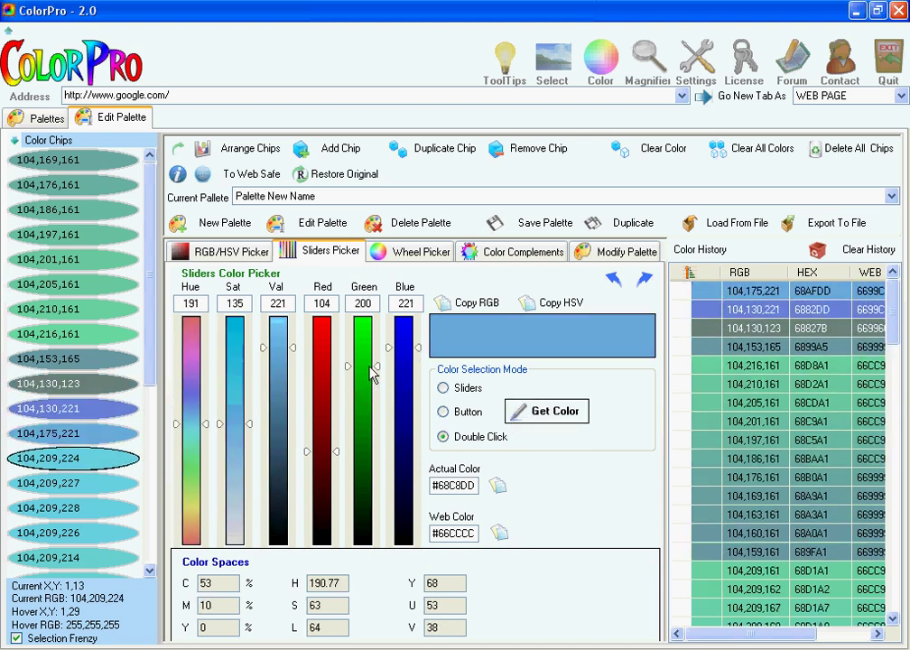
{"action": "double_click", "coordinate": [371, 352]}
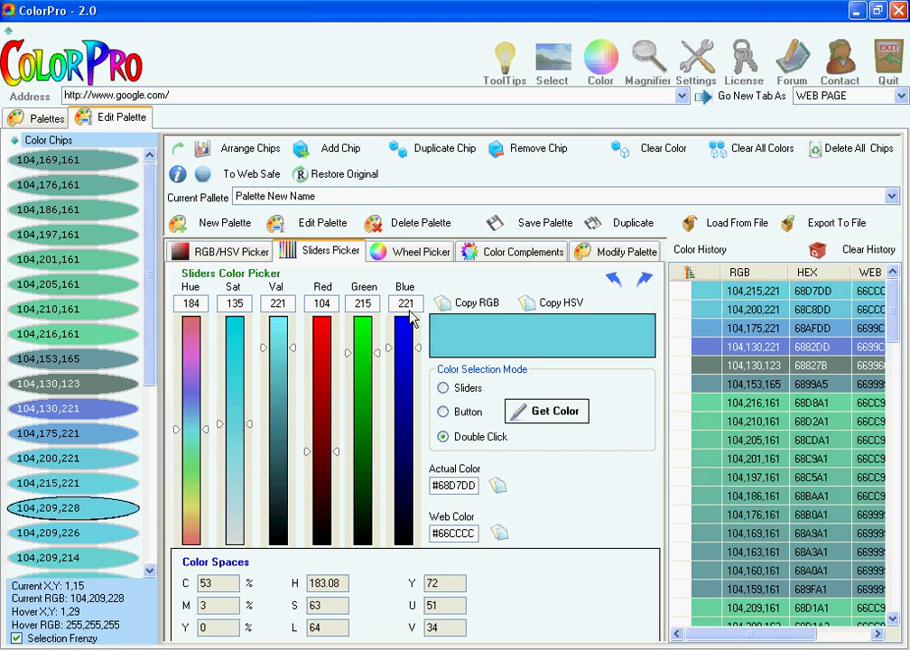
- Pick light green 179,225,108 (#B3E16C) on the colour wheel and add it as repeated chips
{"action": "left_click", "coordinate": [416, 253]}
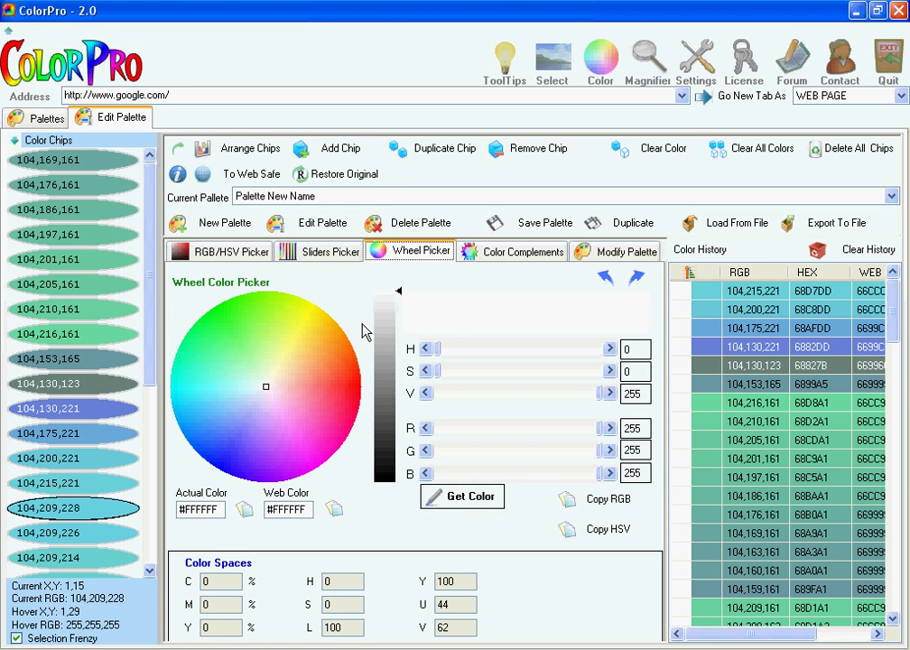
{"action": "mouse_move", "coordinate": [254, 359]}
{"action": "left_mouse_down"}
{"action": "mouse_move", "coordinate": [315, 349]}
{"action": "mouse_move", "coordinate": [279, 420]}
{"action": "mouse_move", "coordinate": [271, 411]}
{"action": "left_mouse_up"}
{"action": "left_click_drag", "start_coordinate": [394, 344], "coordinate": [388, 321]}
{"action": "mouse_move", "coordinate": [239, 361]}
{"action": "left_mouse_down"}
{"action": "mouse_move", "coordinate": [303, 430]}
{"action": "mouse_move", "coordinate": [270, 336]}
{"action": "left_mouse_up"}
{"action": "left_click", "coordinate": [470, 502]}
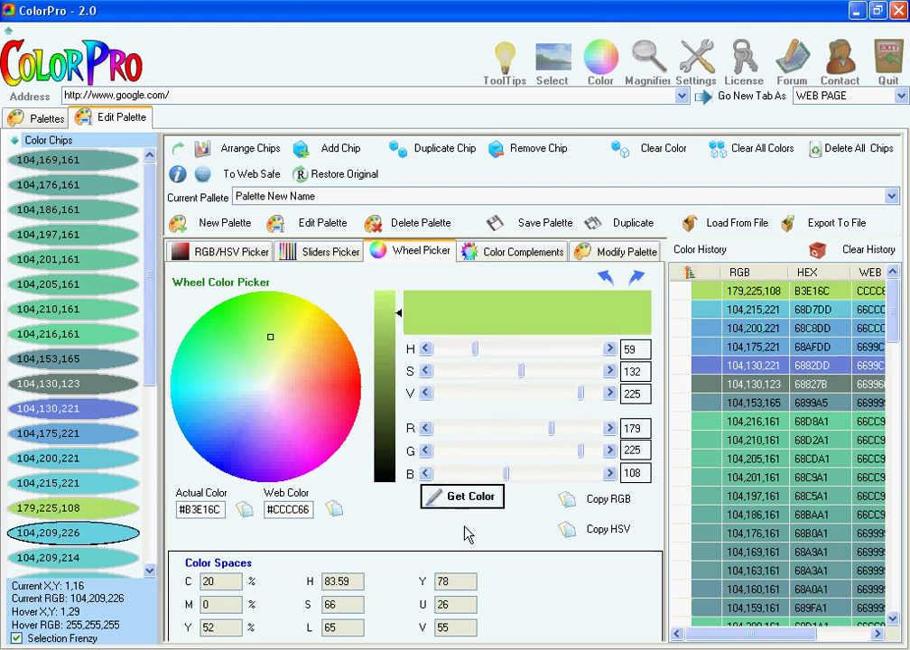
{"action": "left_click", "coordinate": [469, 502]}
{"action": "left_click", "coordinate": [468, 502]}
{"action": "left_click", "coordinate": [469, 502]}
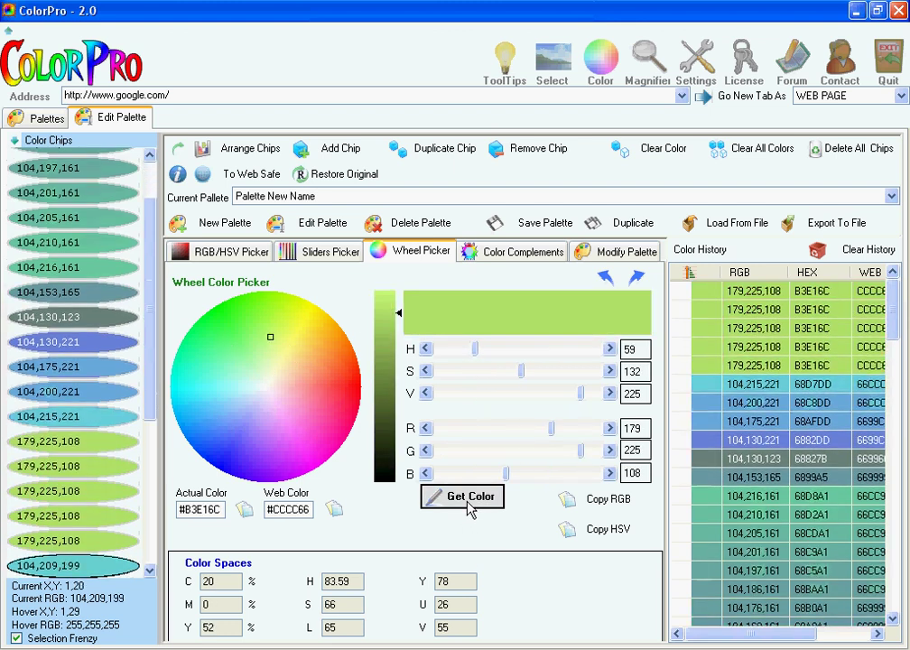
{"action": "left_click", "coordinate": [468, 502]}
{"action": "left_click", "coordinate": [469, 502]}
{"action": "left_click", "coordinate": [469, 502]}
{"action": "left_click", "coordinate": [469, 502]}
{"action": "left_click", "coordinate": [468, 502]}
- Explore complements of a yellow-green base, then switch the base to red 255,0,5
{"action": "left_click", "coordinate": [514, 251]}
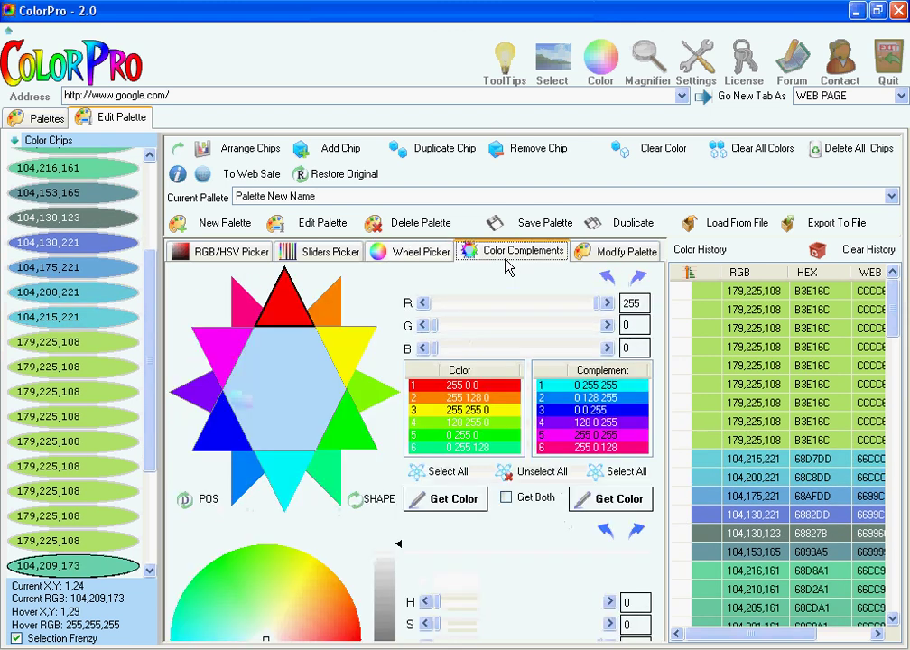
{"action": "left_click_drag", "start_coordinate": [251, 612], "coordinate": [282, 598]}
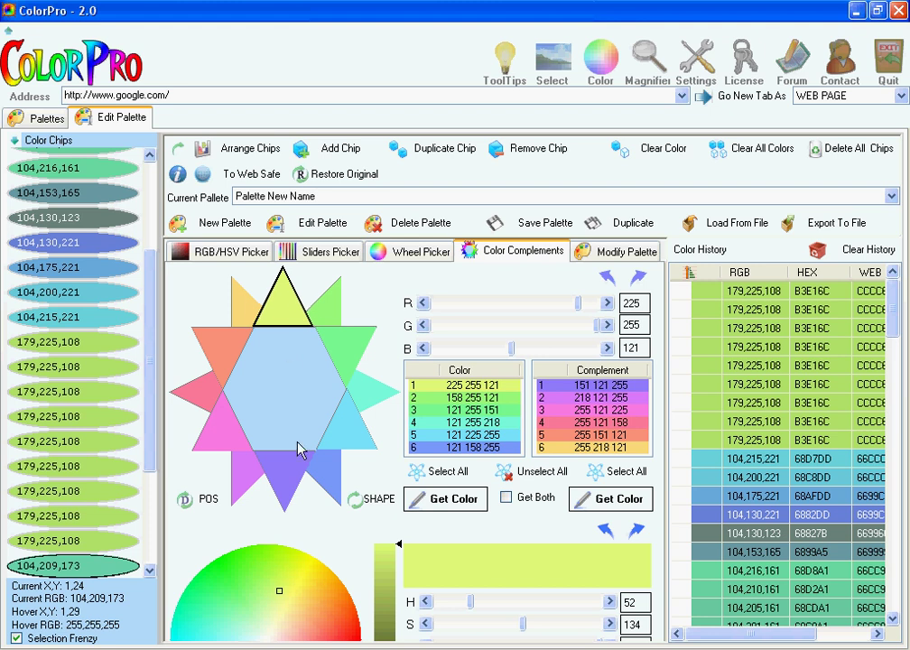
{"action": "left_click", "coordinate": [293, 476]}
{"action": "left_click", "coordinate": [290, 317]}
{"action": "left_click", "coordinate": [291, 479]}
{"action": "left_click", "coordinate": [203, 574]}
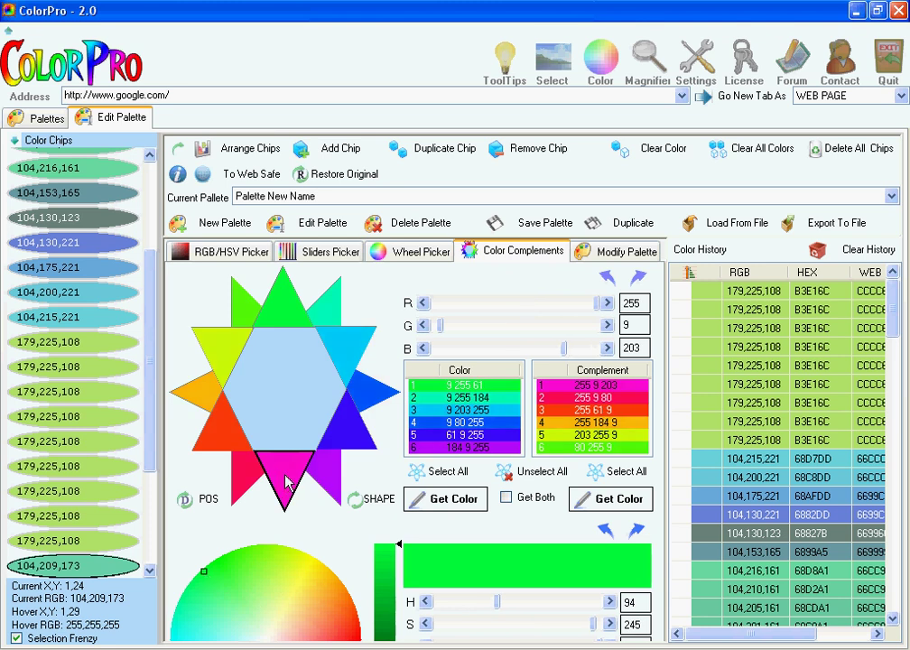
{"action": "left_click", "coordinate": [316, 612]}
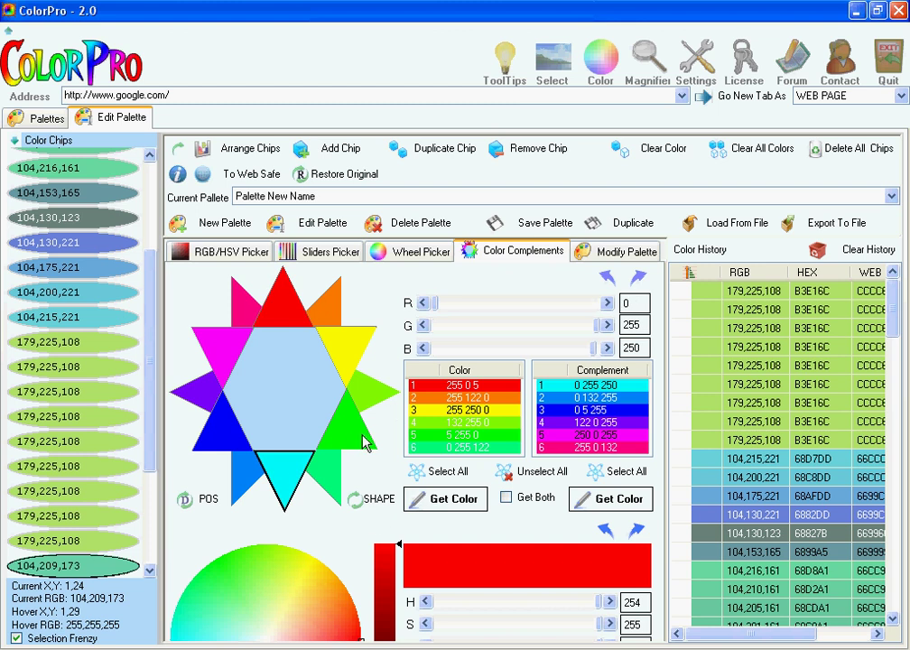
- Open Modify Palette and browse its RGB, CMYK, HSV and Filters sub-tabs
{"action": "left_click", "coordinate": [607, 257]}
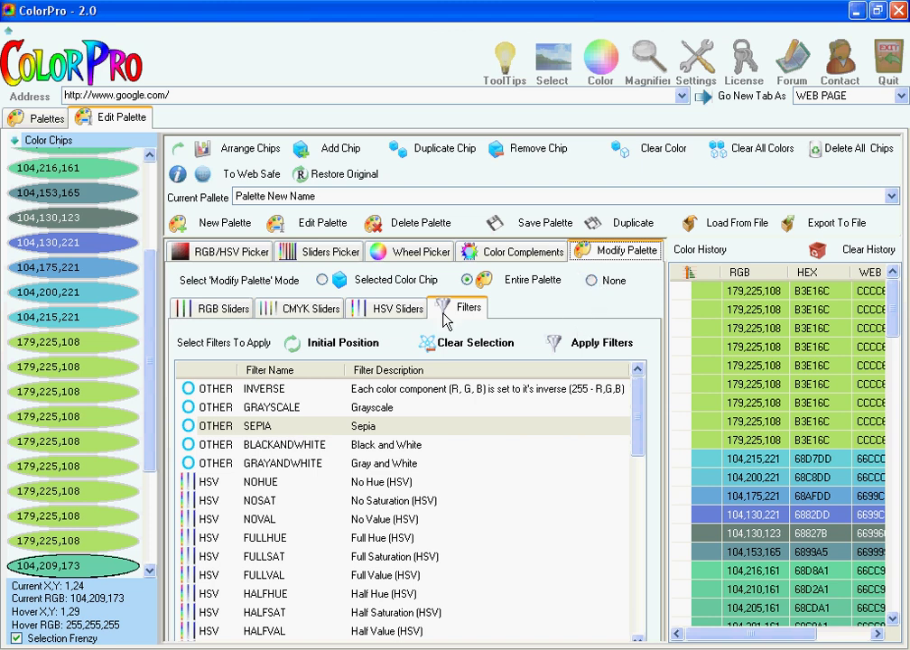
{"action": "left_click", "coordinate": [220, 307]}
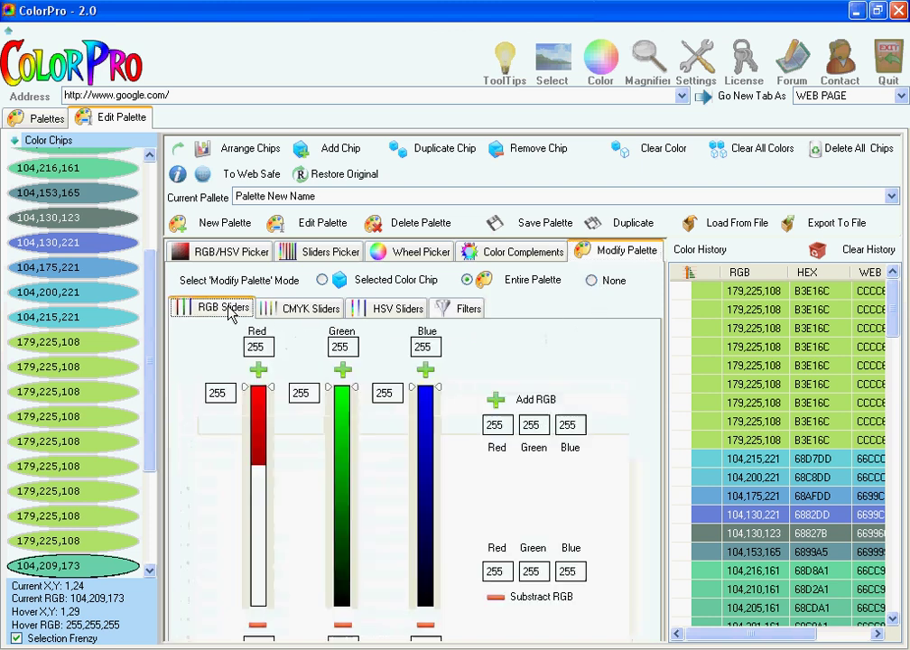
{"action": "left_click", "coordinate": [278, 311]}
{"action": "left_click", "coordinate": [381, 310]}
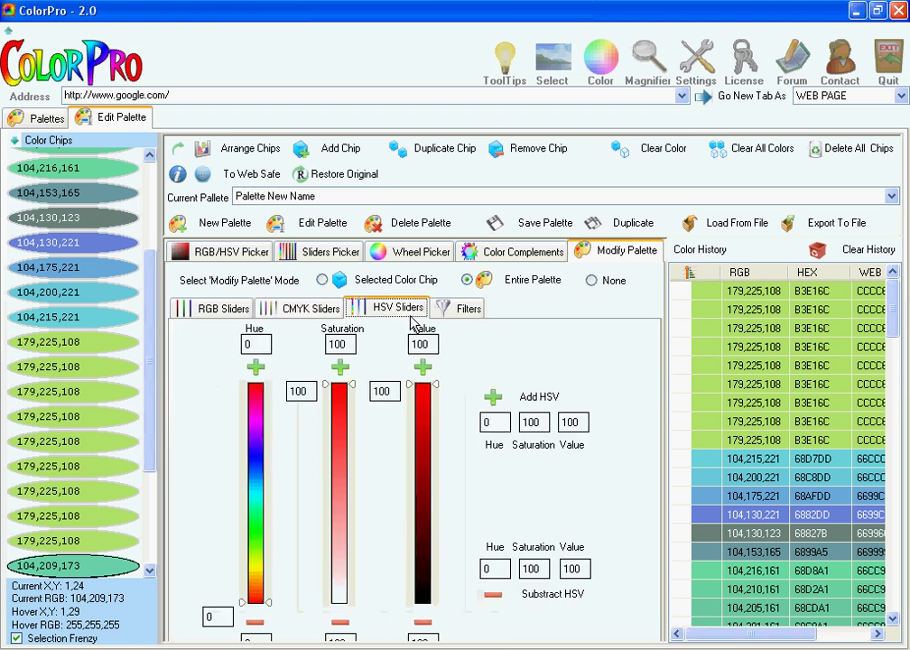
{"action": "left_click", "coordinate": [447, 309]}
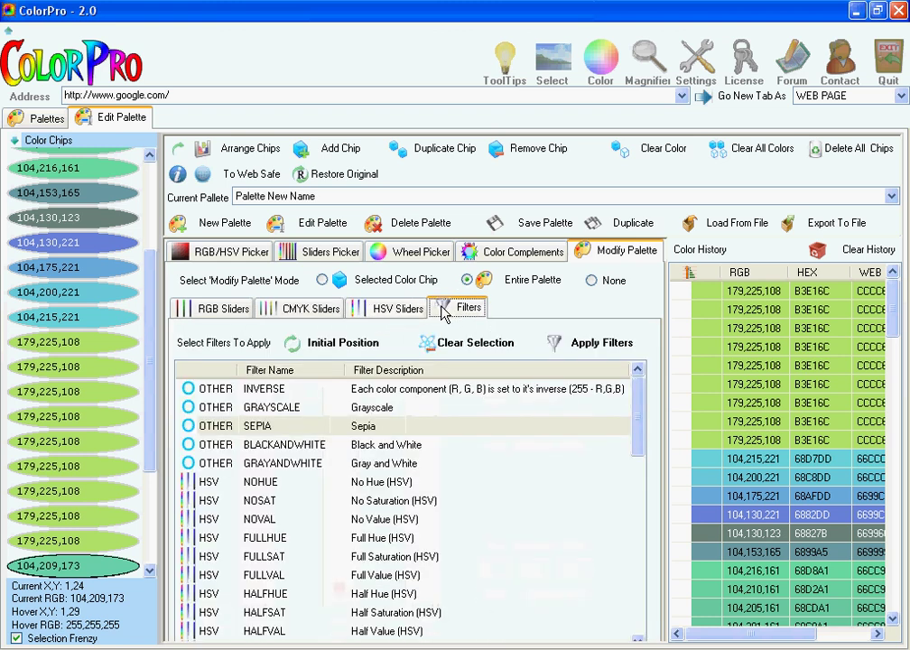
{"action": "left_click", "coordinate": [223, 309]}
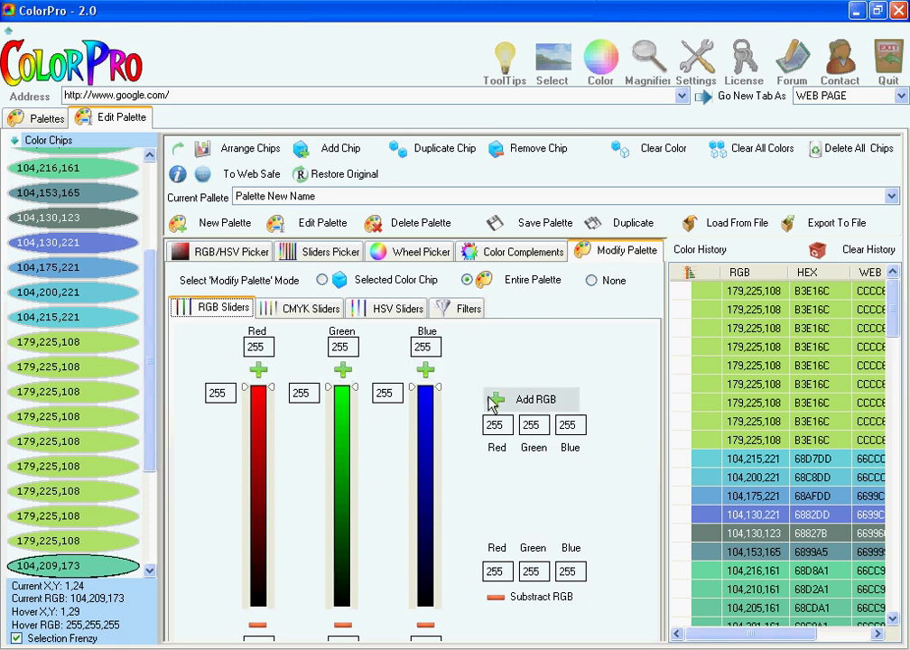
{"action": "left_click", "coordinate": [327, 309]}
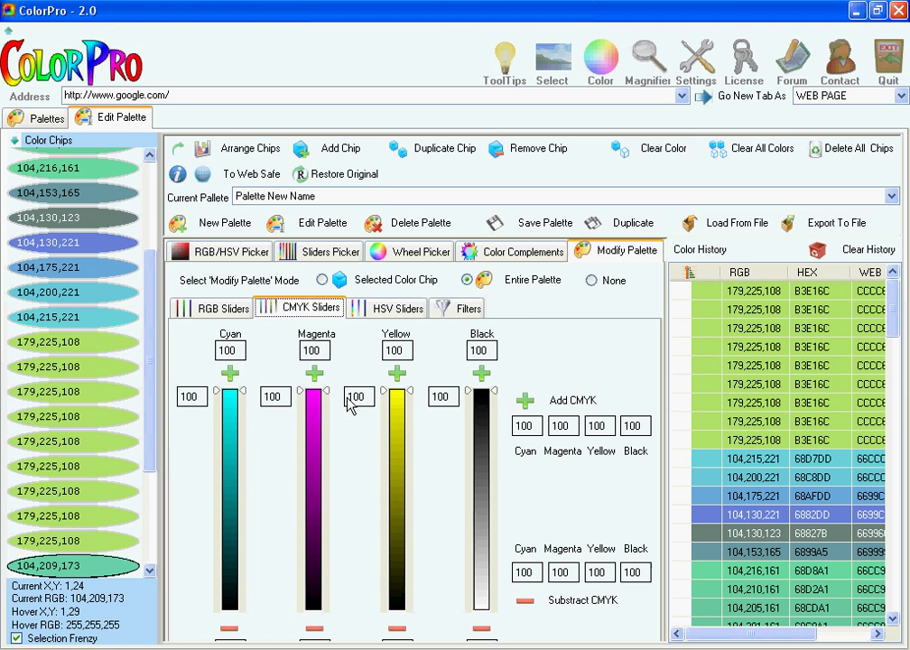
{"action": "left_click", "coordinate": [391, 310]}
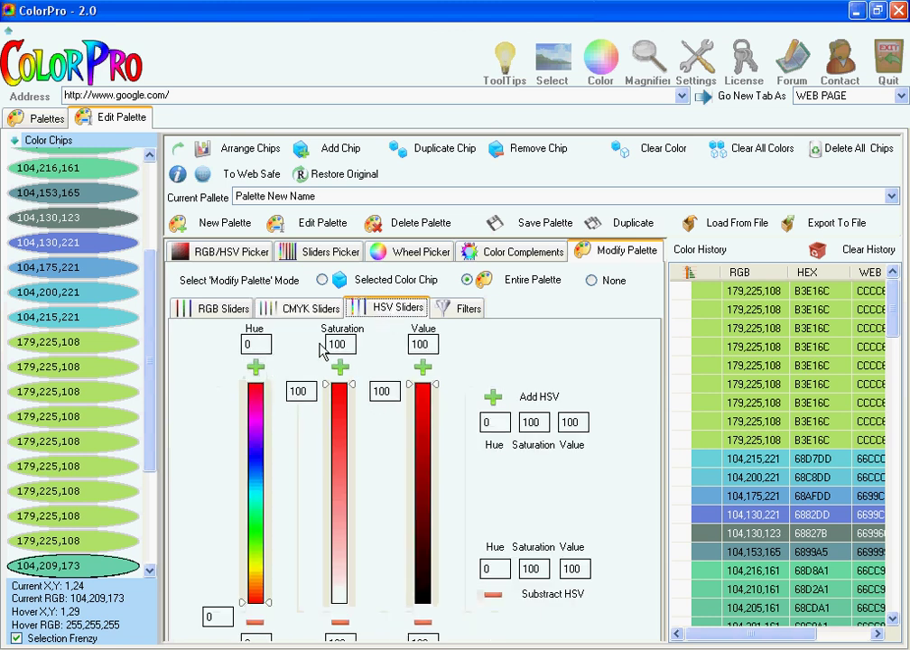
{"action": "left_click", "coordinate": [302, 308]}
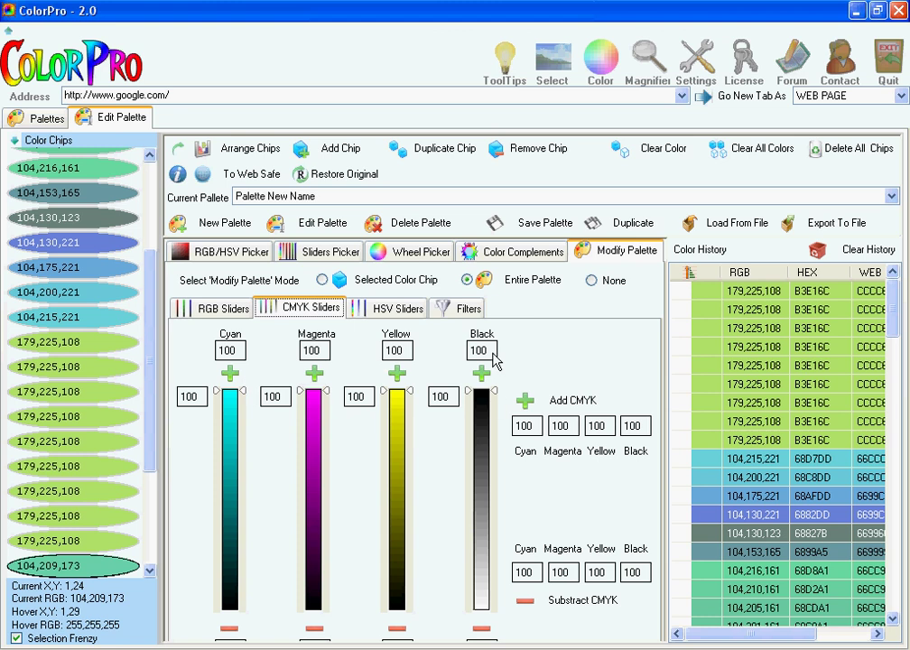
{"action": "left_click", "coordinate": [459, 307]}
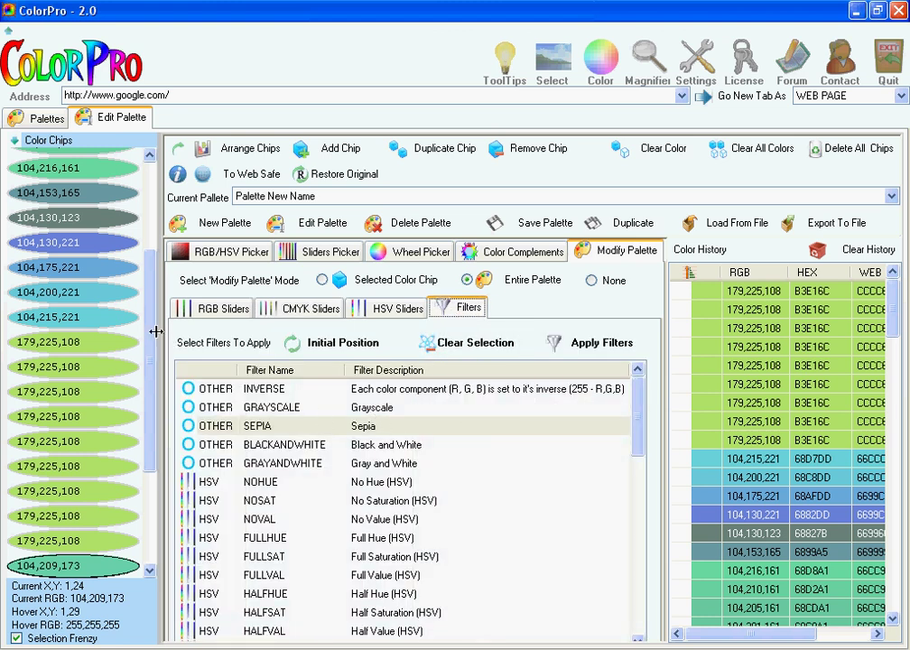
- Apply the SEPIA filter to the entire palette
{"action": "scroll", "coordinate": [140, 285], "scroll_direction": "down", "scroll_amount": 5}
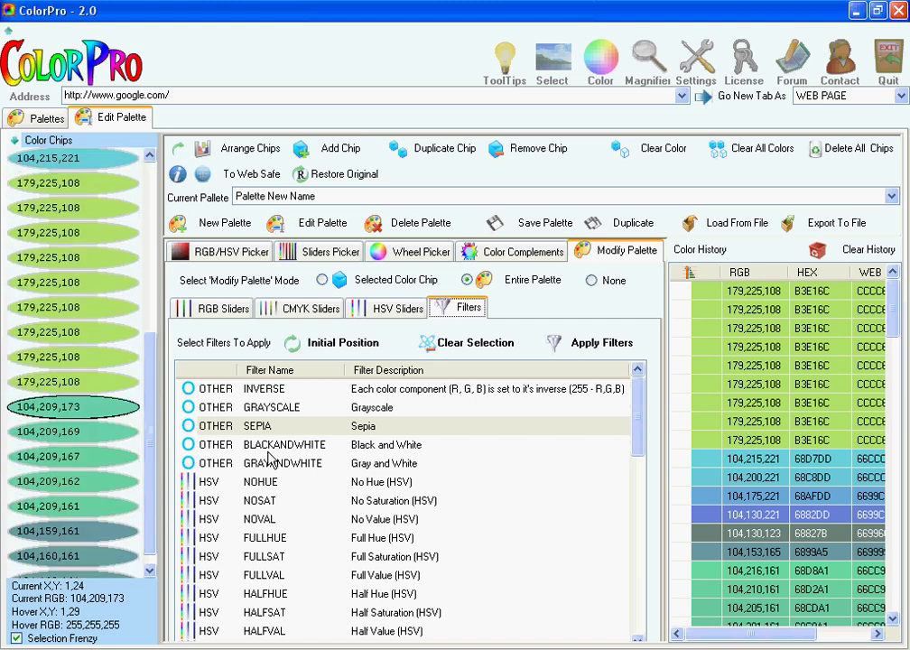
{"action": "left_click", "coordinate": [341, 428]}
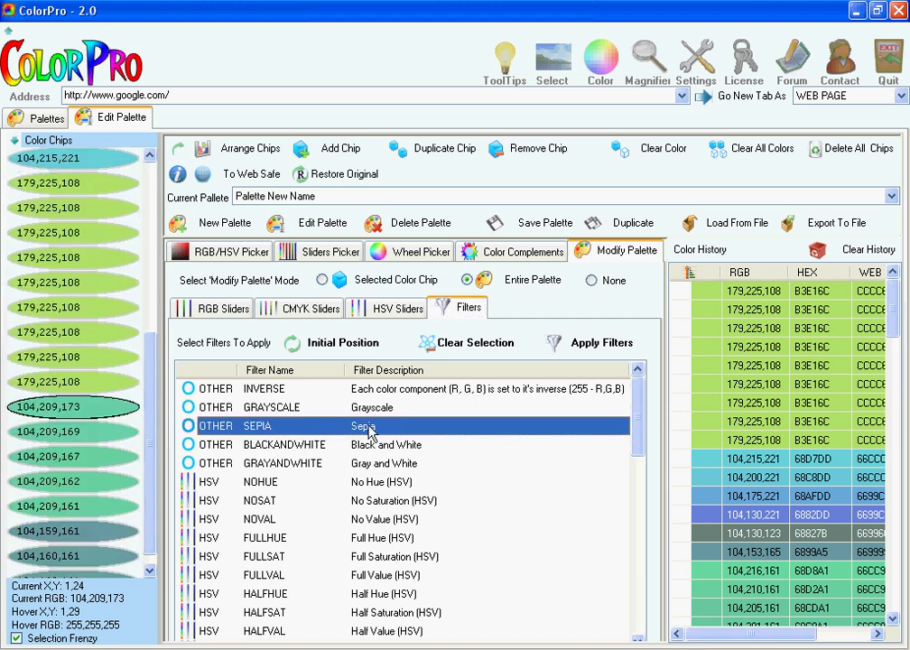
{"action": "left_click", "coordinate": [473, 281]}
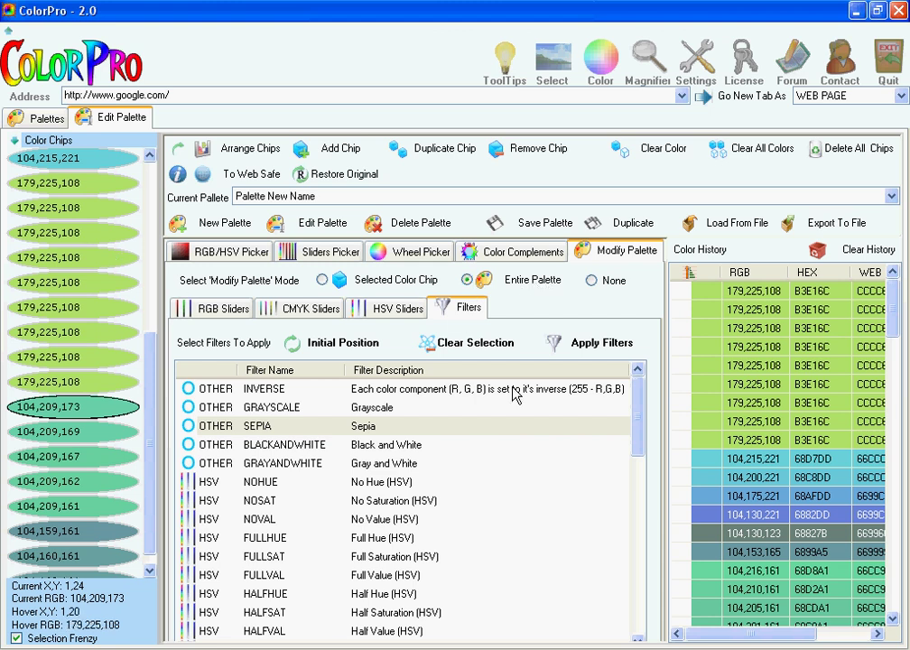
{"action": "left_click", "coordinate": [594, 355]}
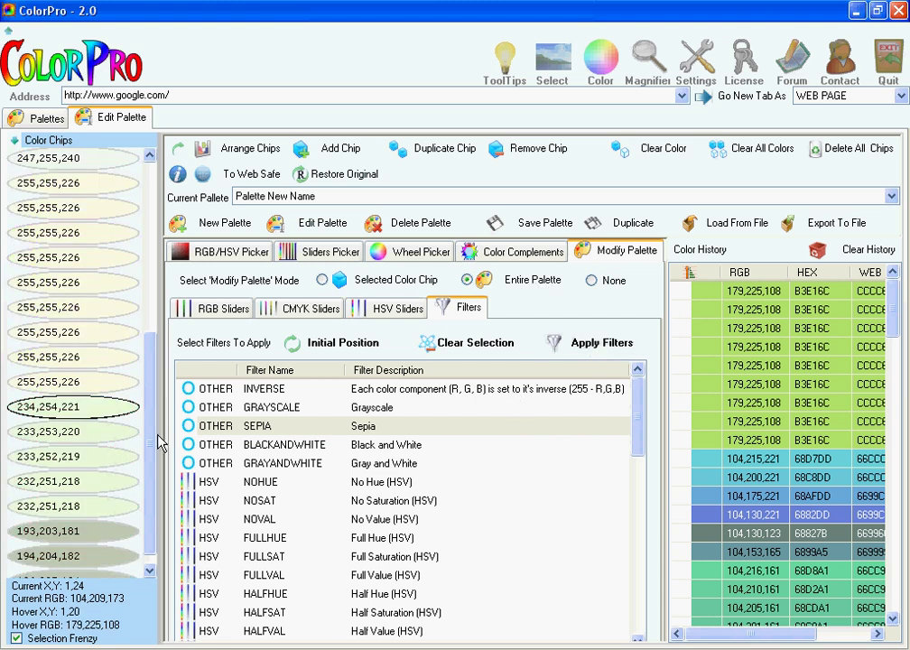
- Apply the GRAYSCALE filter to the entire palette, turning every chip grey
{"action": "scroll", "coordinate": [152, 308], "scroll_direction": "up", "scroll_amount": 5}
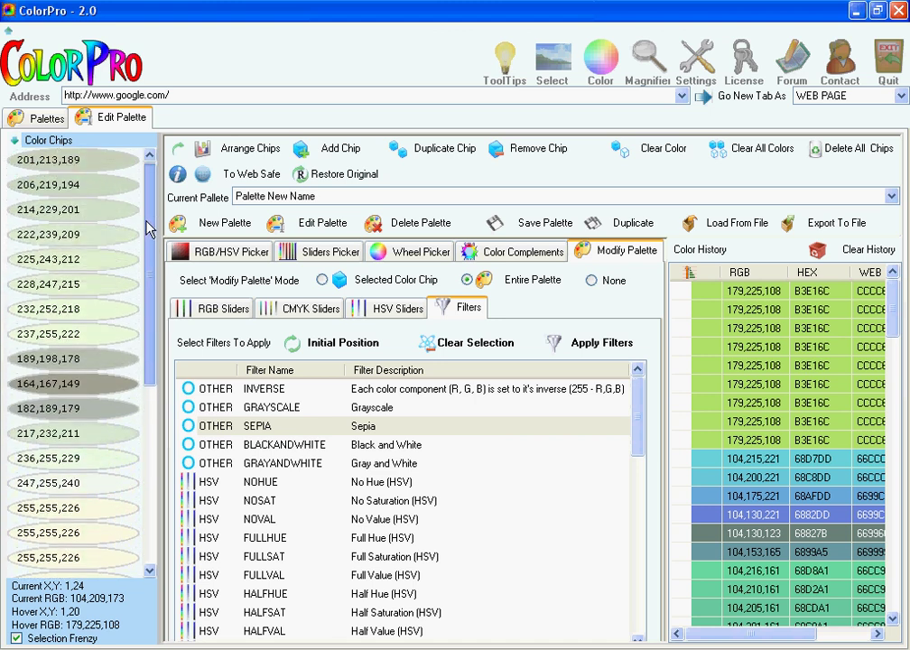
{"action": "left_click", "coordinate": [339, 437]}
{"action": "left_click", "coordinate": [305, 407]}
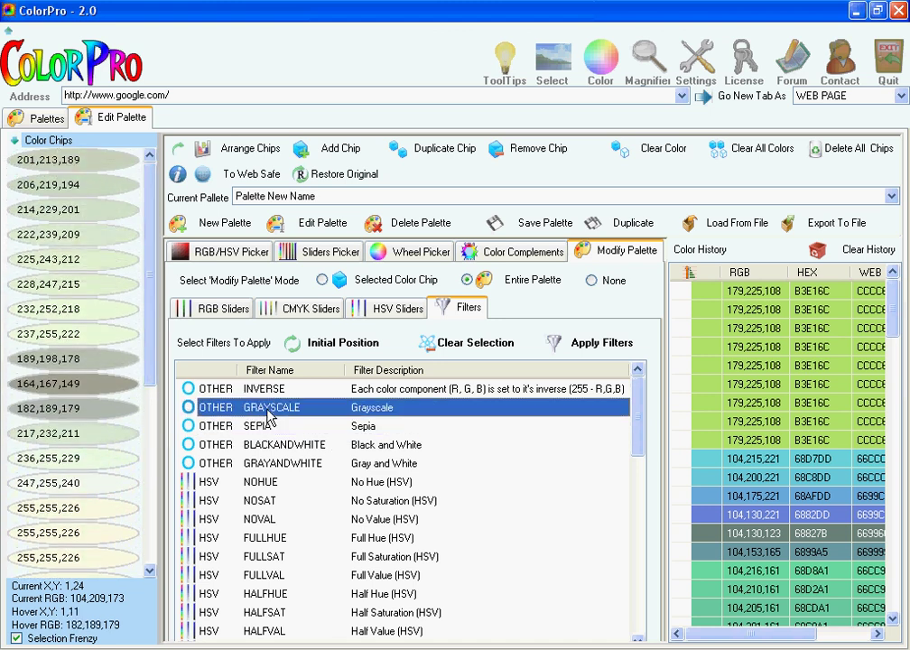
{"action": "left_click", "coordinate": [591, 343]}
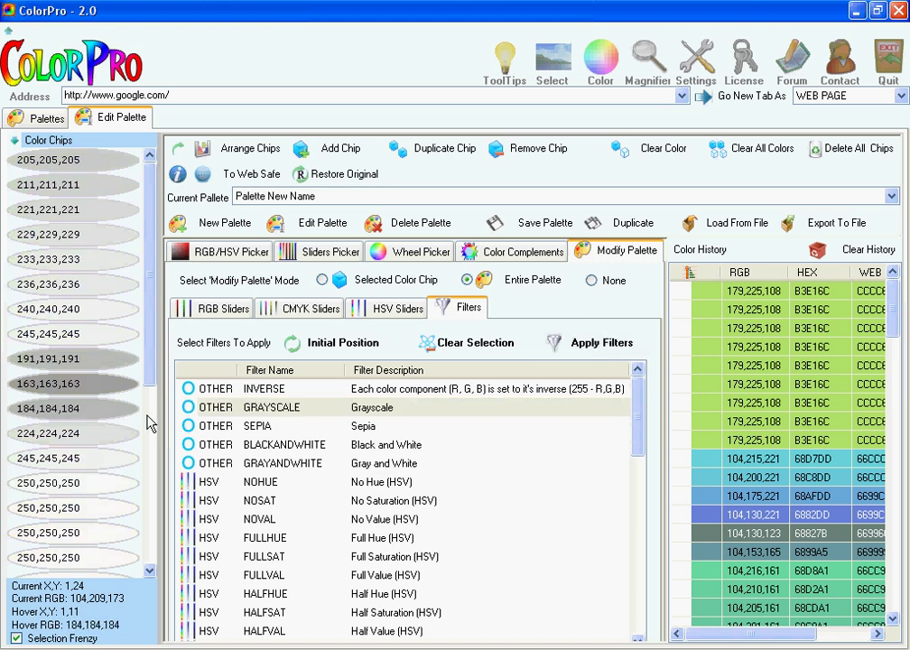
{"action": "left_click_drag", "start_coordinate": [147, 423], "coordinate": [149, 276]}
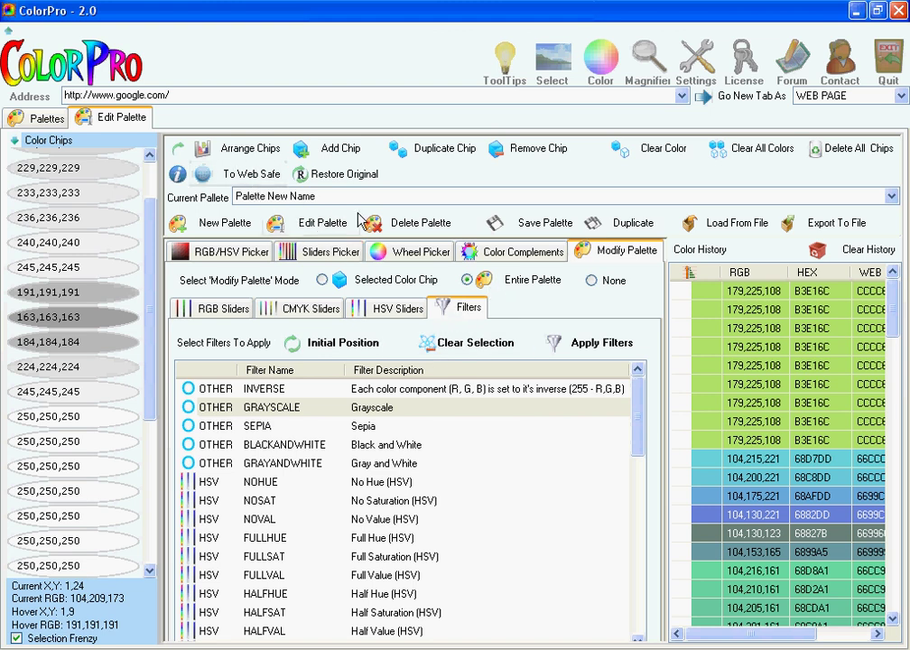
{"action": "scroll", "coordinate": [147, 210], "scroll_direction": "up", "scroll_amount": 1}
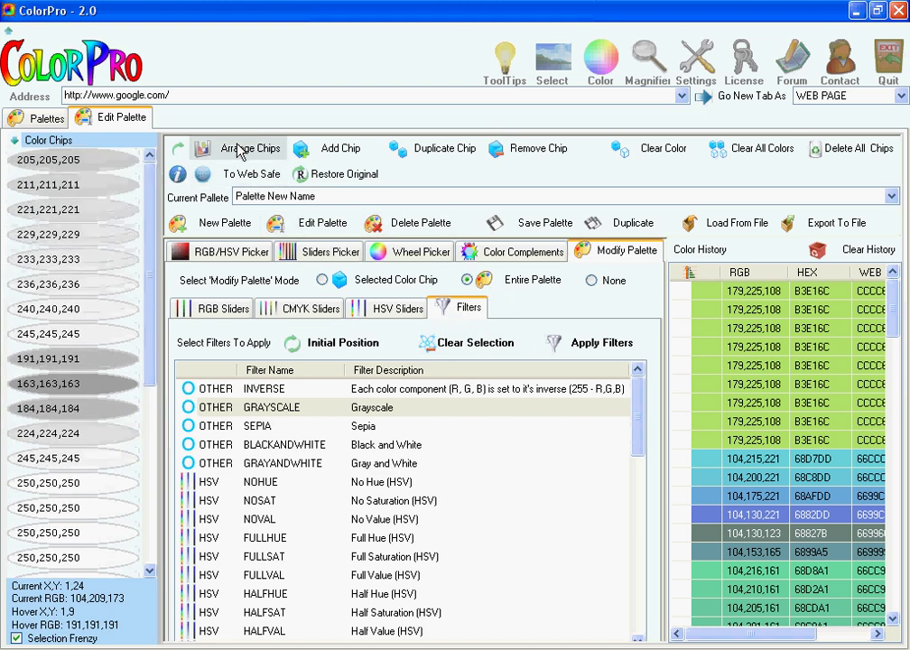
- Select the 211,211,211 chip and set RGB chips to always show their names
{"action": "left_click", "coordinate": [79, 164]}
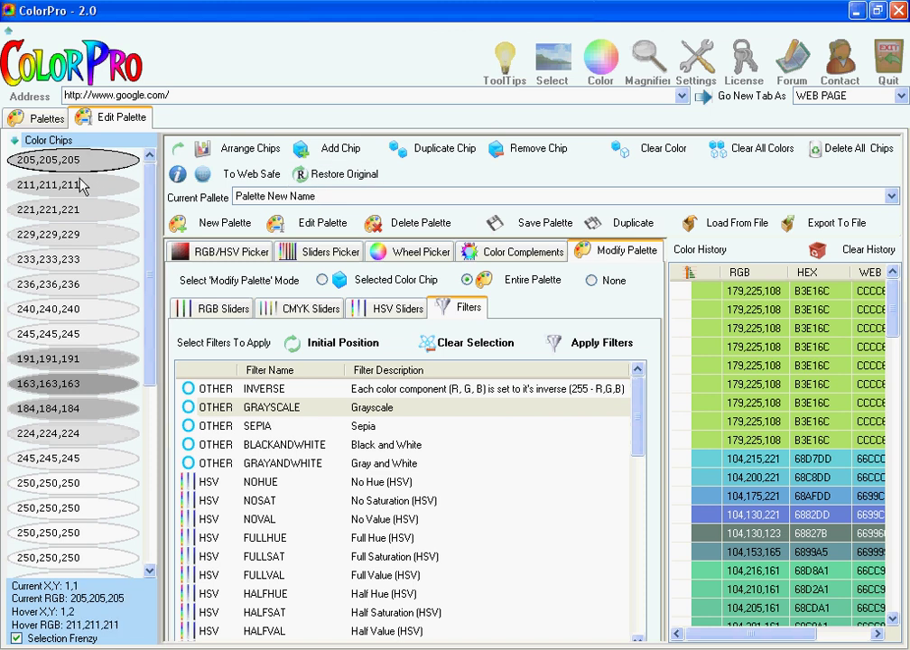
{"action": "left_click", "coordinate": [81, 184]}
{"action": "left_click", "coordinate": [691, 63]}
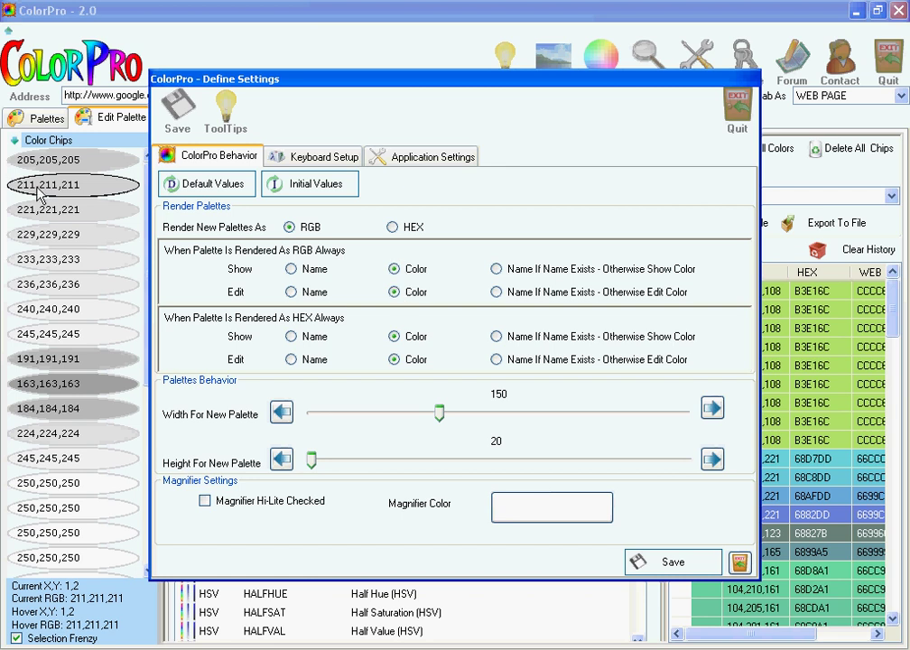
{"action": "left_click", "coordinate": [303, 270]}
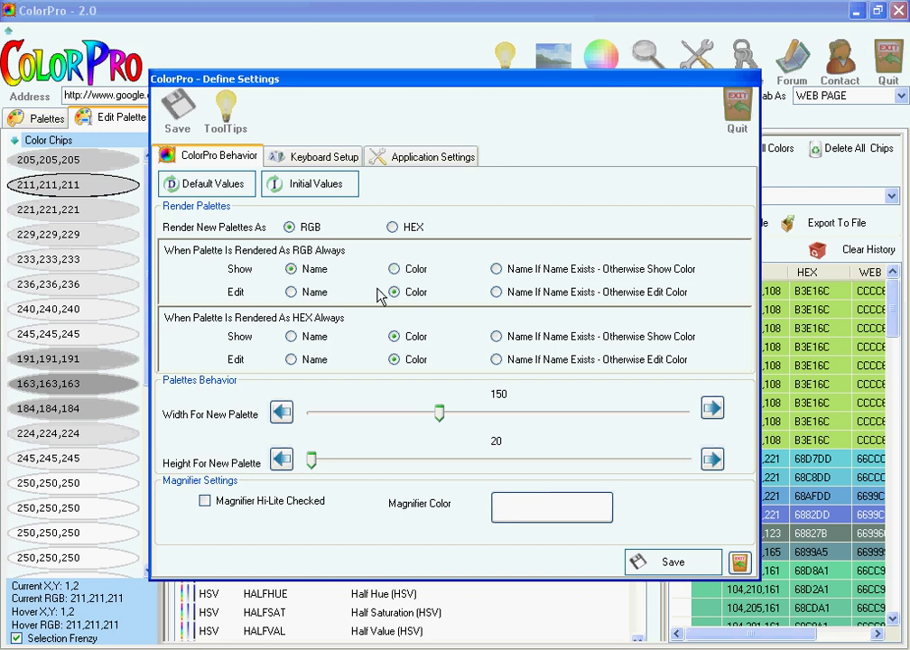
{"action": "left_click", "coordinate": [666, 562]}
{"action": "left_click", "coordinate": [739, 564]}
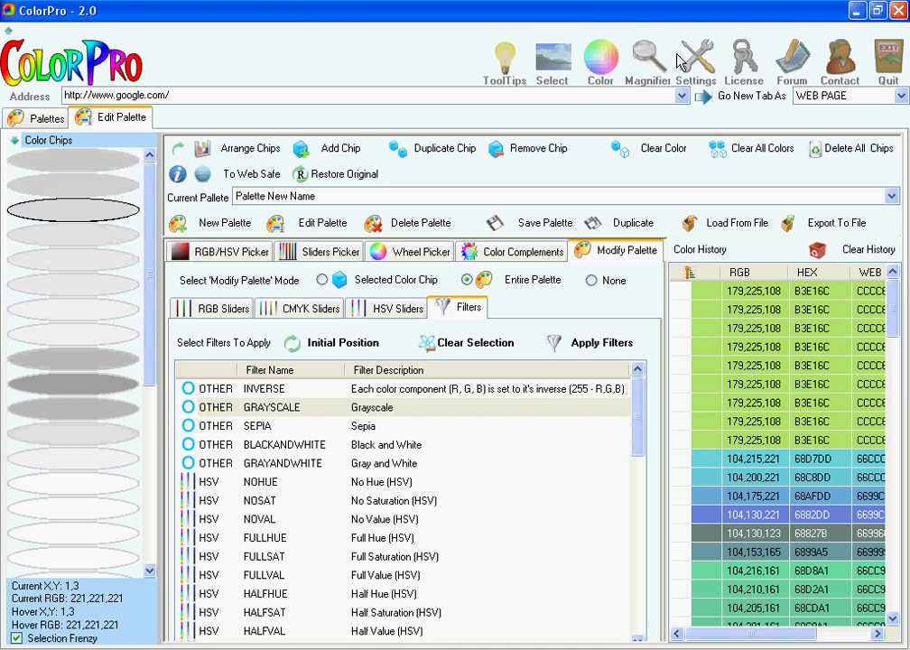
- Set RGB chip editing to Color and save, leaving only 'my color' labelled
{"action": "key", "text": "F3"}
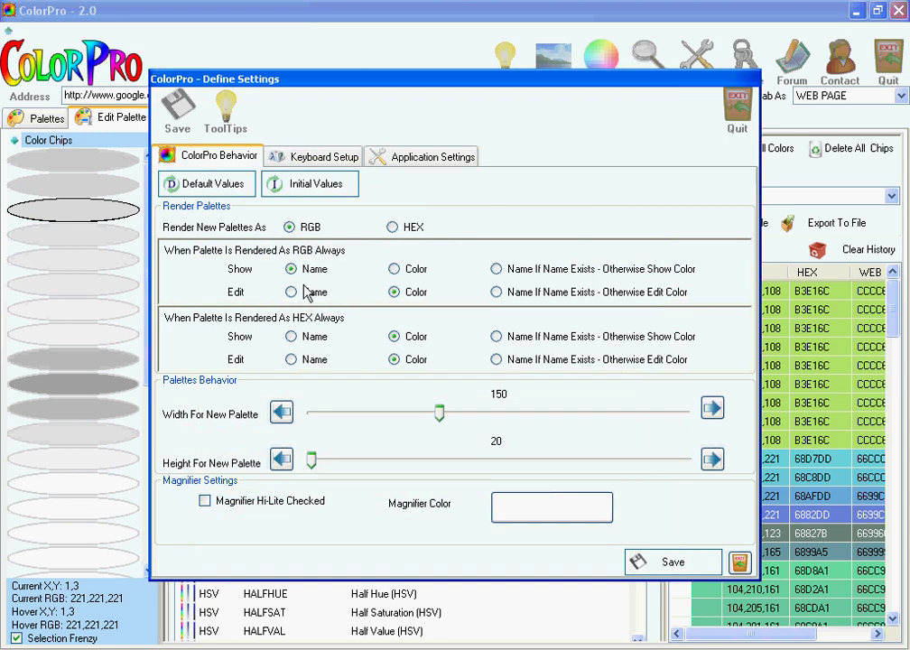
{"action": "left_click", "coordinate": [303, 295]}
{"action": "left_click", "coordinate": [393, 268]}
{"action": "left_click", "coordinate": [688, 563]}
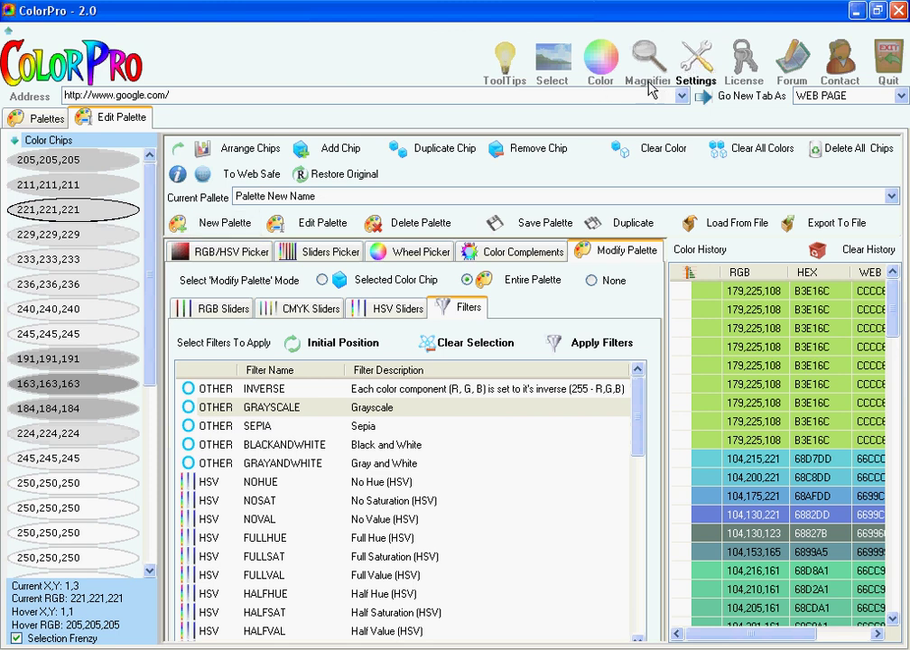
{"action": "left_click", "coordinate": [685, 69]}
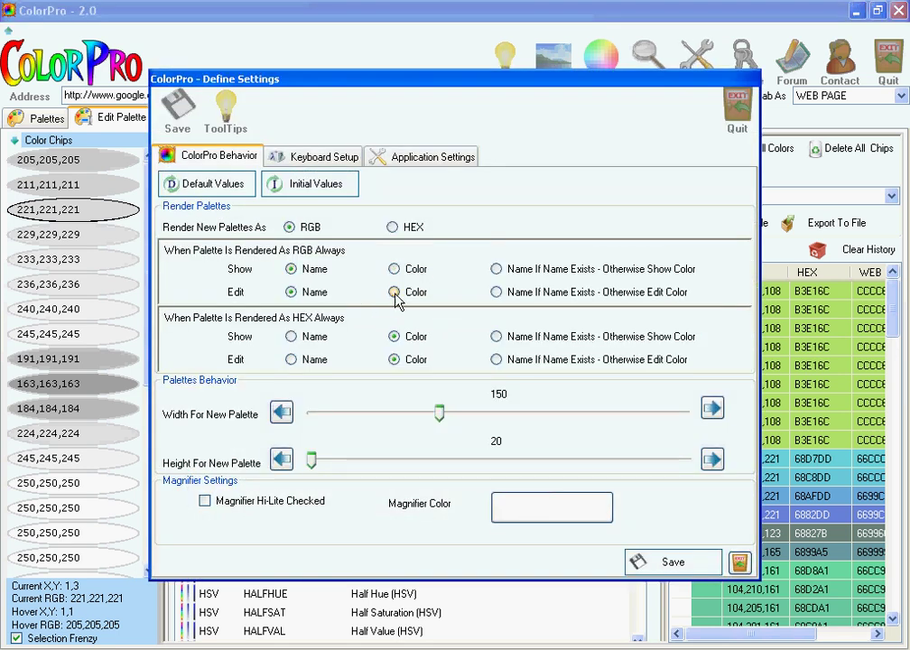
{"action": "left_click", "coordinate": [394, 291]}
{"action": "left_click", "coordinate": [670, 563]}
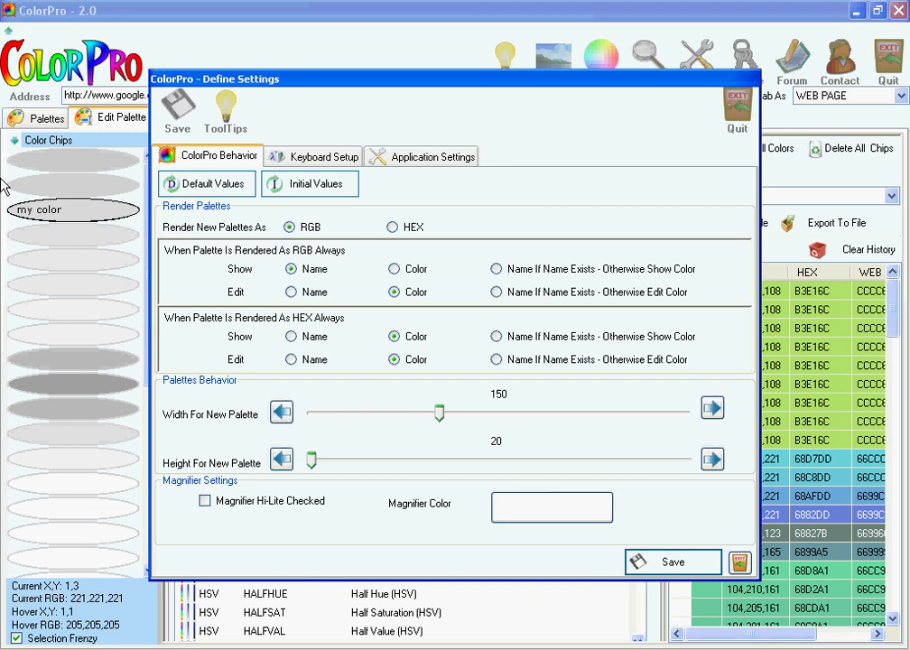
{"action": "left_click", "coordinate": [54, 237]}
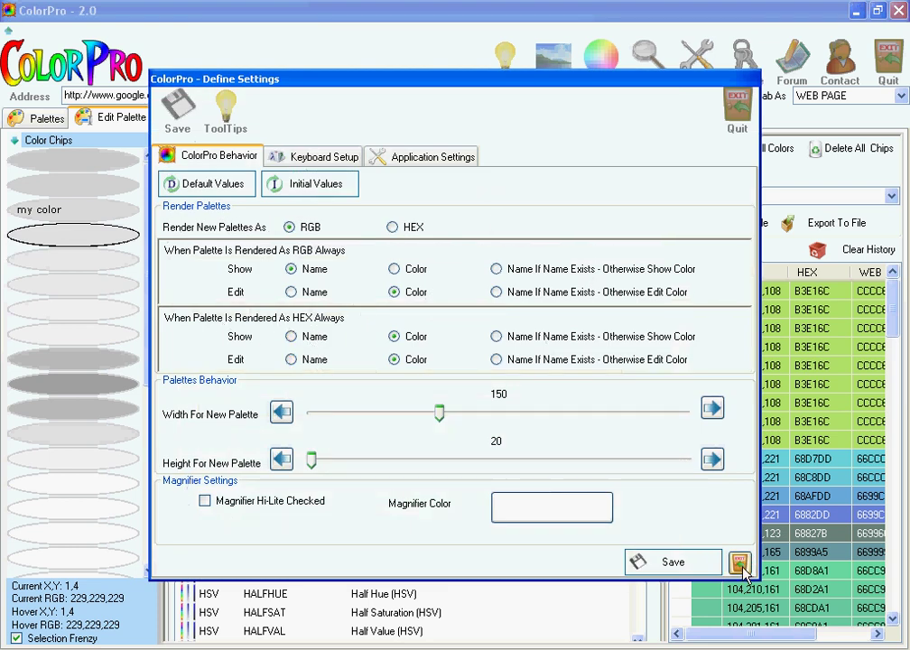
- Render the palette chips as HEX values and widen the chip list
{"action": "right_click", "coordinate": [137, 250]}
{"action": "mouse_move", "coordinate": [240, 263]}
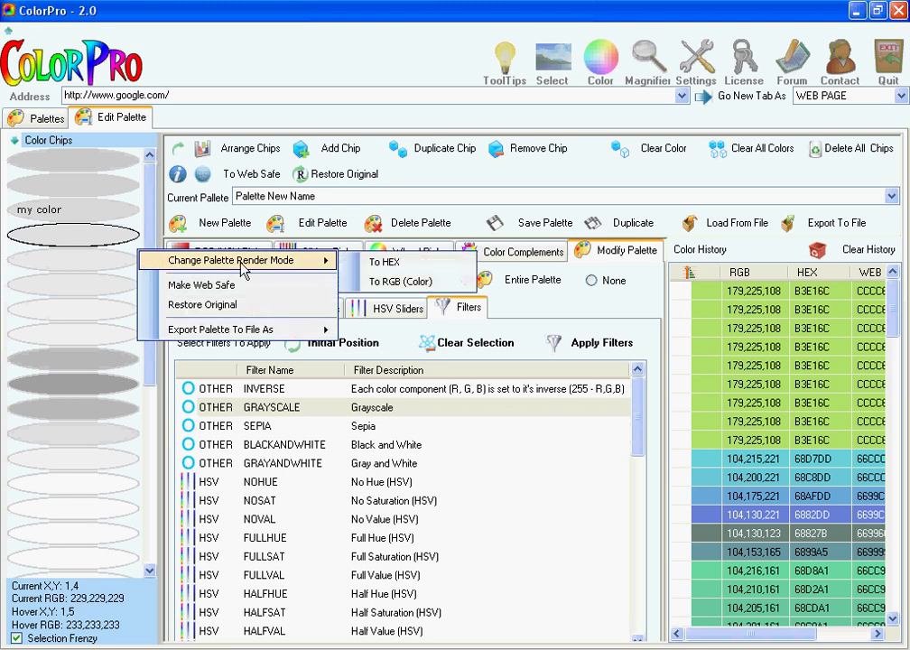
{"action": "left_click", "coordinate": [381, 262]}
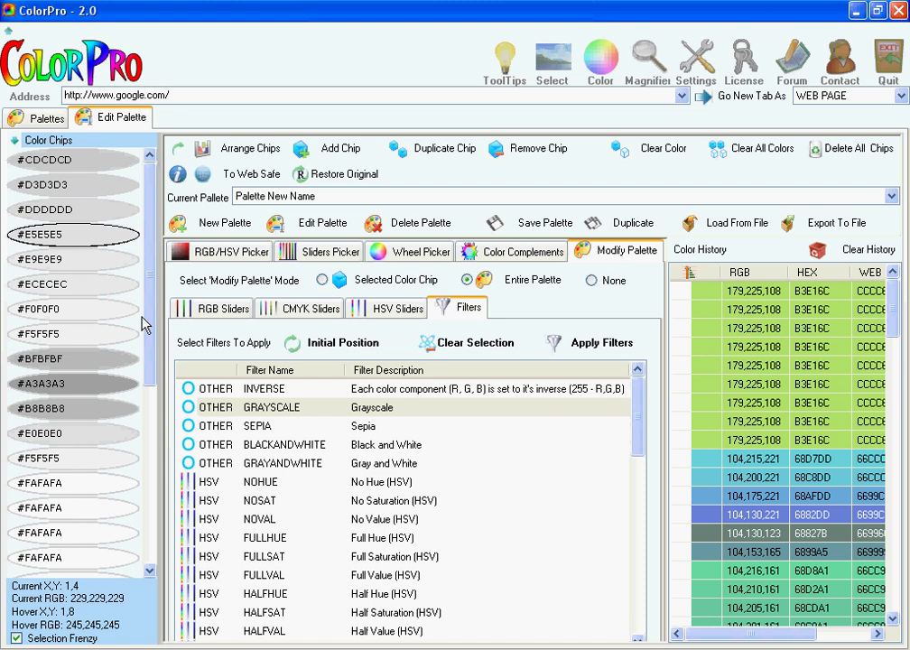
{"action": "left_click_drag", "start_coordinate": [158, 309], "coordinate": [270, 309]}
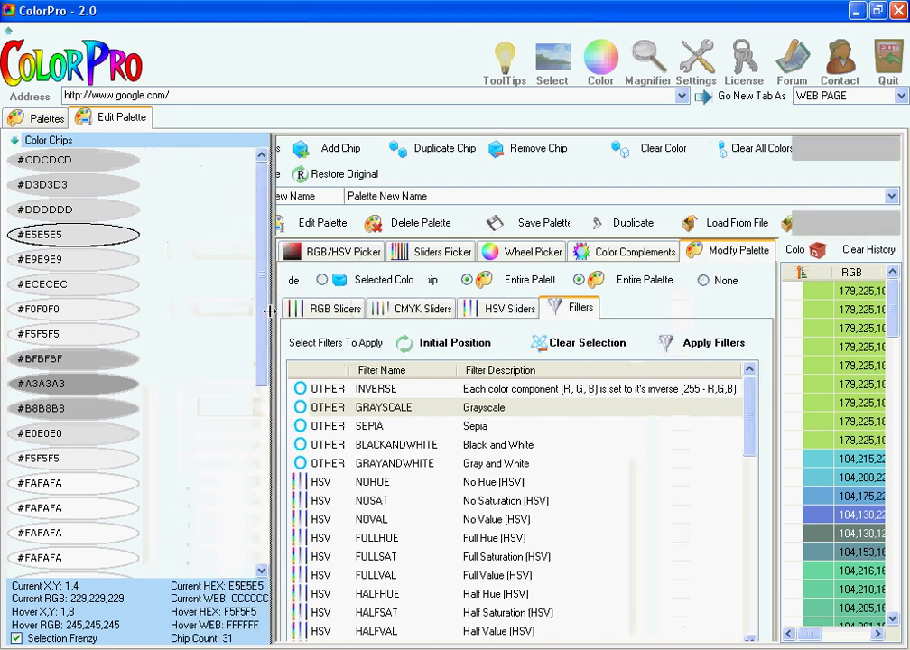
- Recolour a #FAFAFA chip to dark blue #000FAF
{"action": "left_click", "coordinate": [81, 483]}
{"action": "left_click", "coordinate": [81, 483]}
{"action": "key", "text": "BackSpace"}
{"action": "key", "text": "Return"}
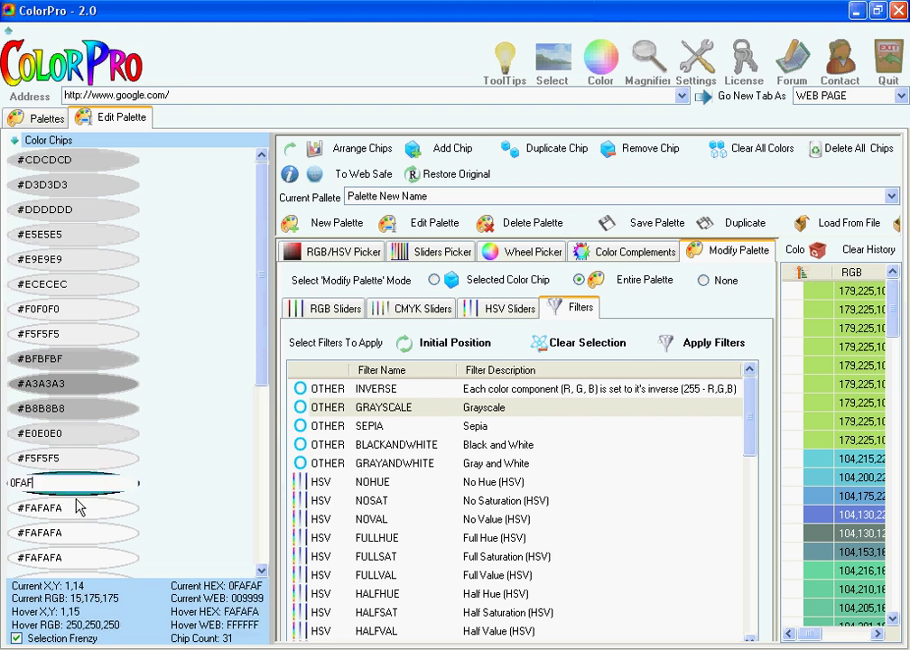
{"action": "key", "text": "Return"}
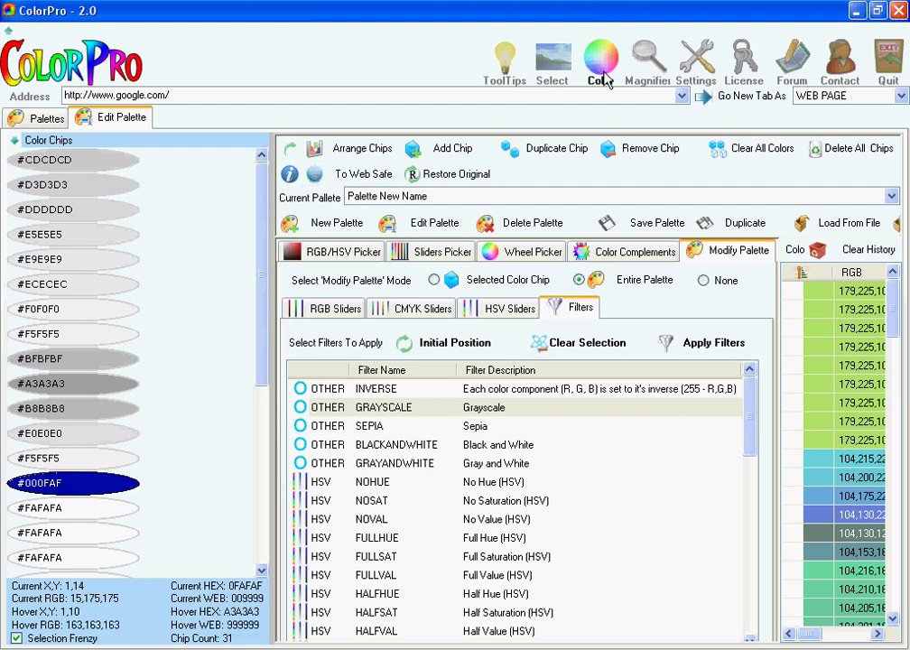
- Show names for hex chips and recolour the 'my color' chip to yellow #DDDD00
{"action": "left_click", "coordinate": [690, 65]}
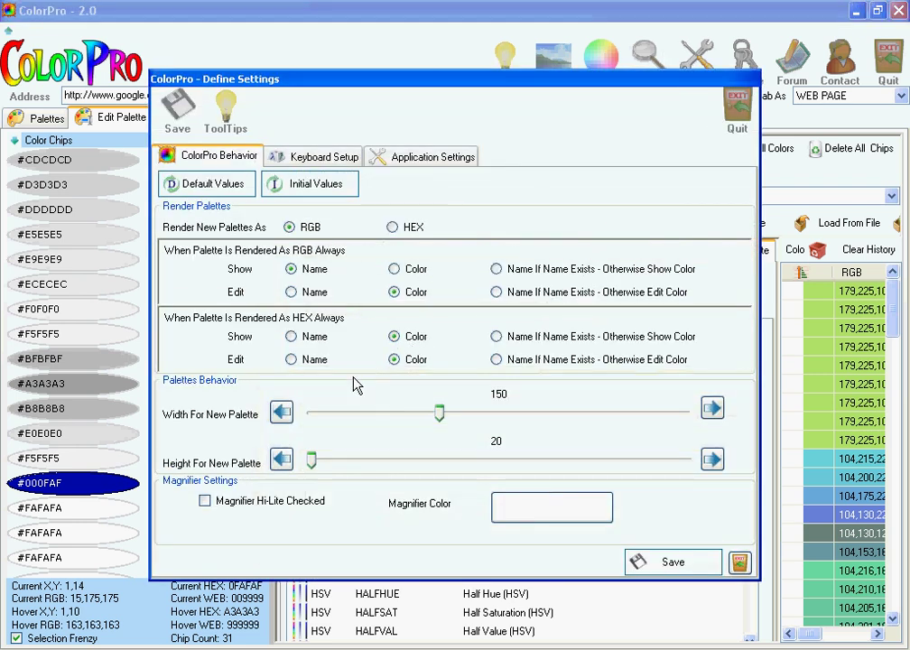
{"action": "left_click", "coordinate": [291, 337]}
{"action": "left_click", "coordinate": [678, 566]}
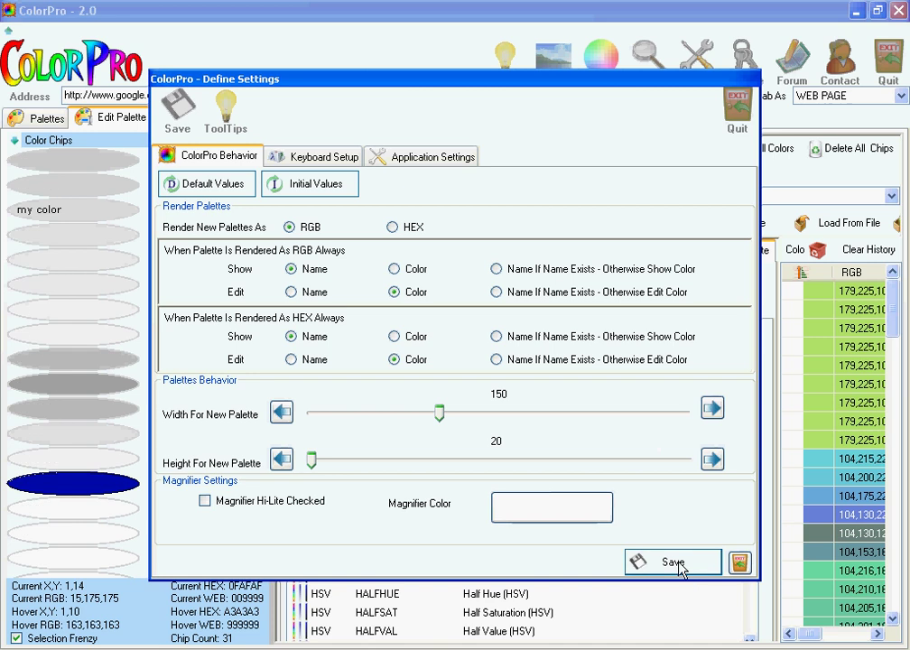
{"action": "left_click", "coordinate": [740, 562]}
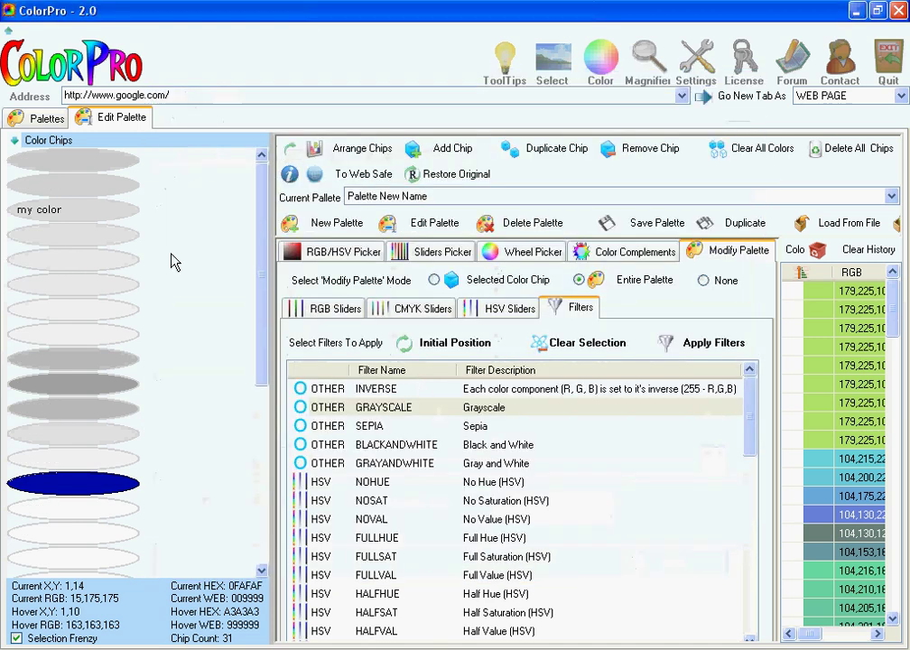
{"action": "left_click", "coordinate": [77, 209]}
{"action": "left_click_drag", "start_coordinate": [82, 208], "coordinate": [10, 205]}
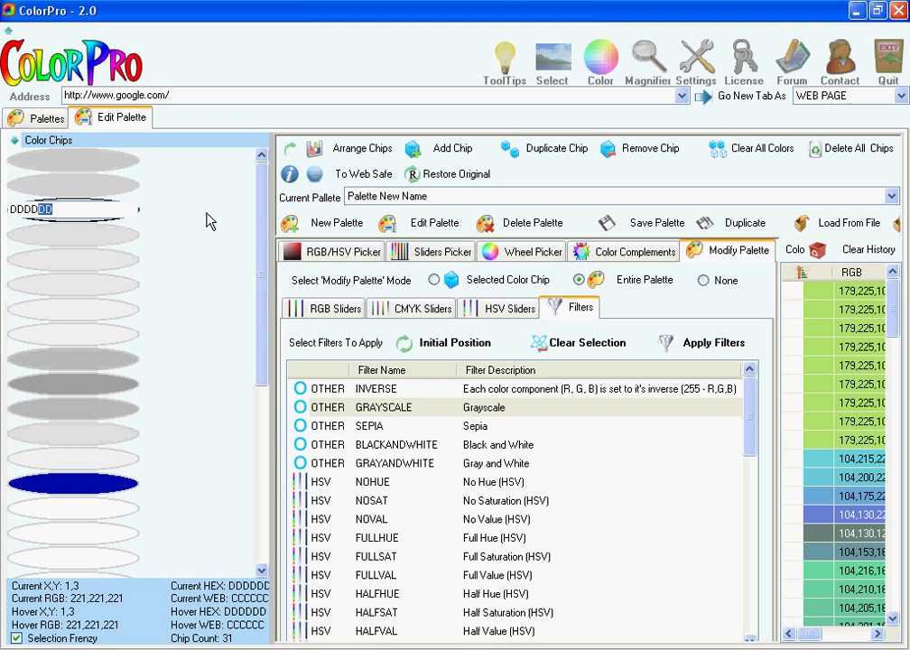
{"action": "key", "text": "Return"}
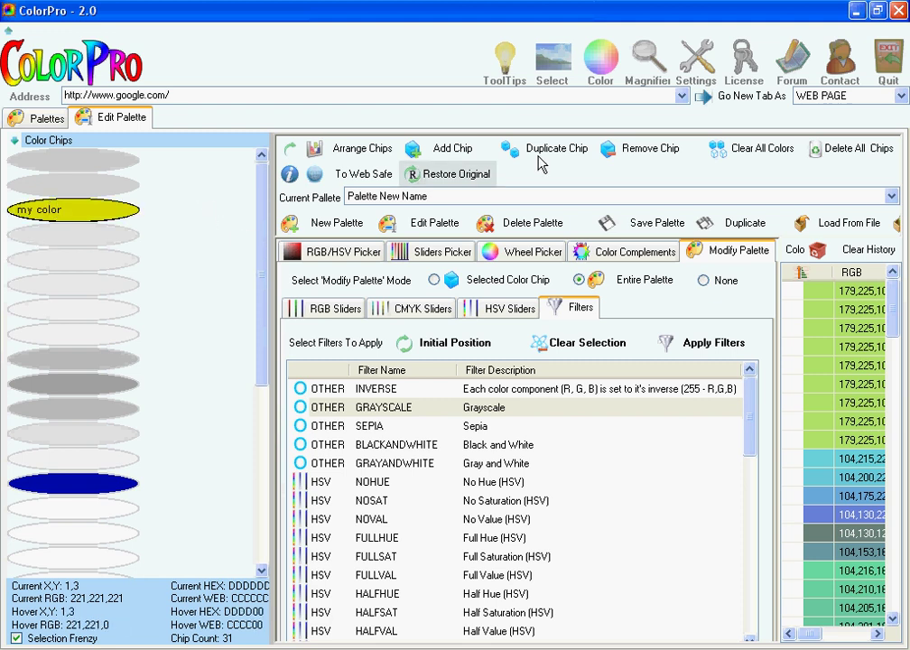
- Set hex chips to edit by name so chips show hex codes, then review the #DDDD00 chip's name
{"action": "left_click", "coordinate": [695, 61]}
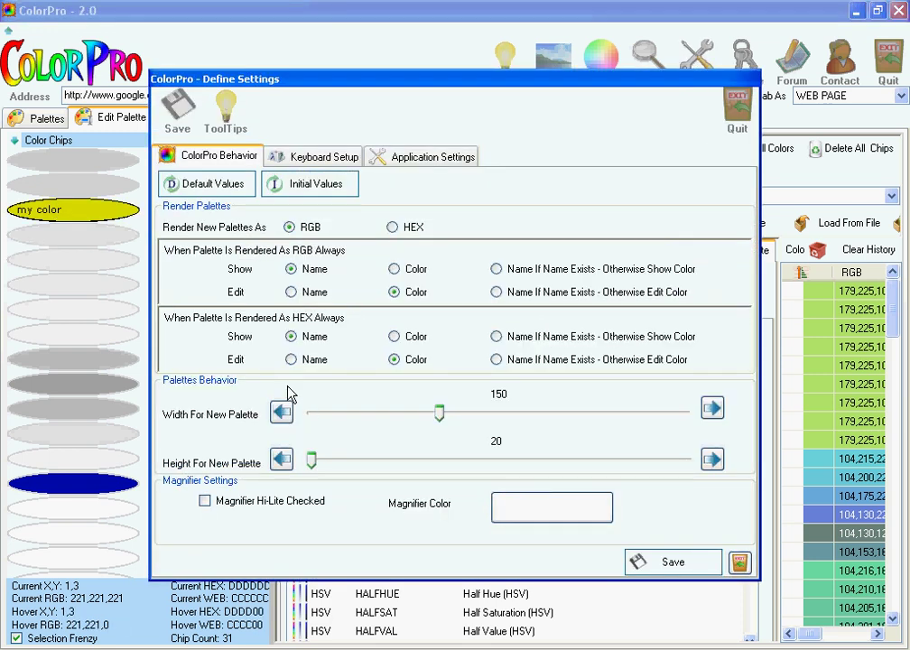
{"action": "left_click", "coordinate": [307, 356]}
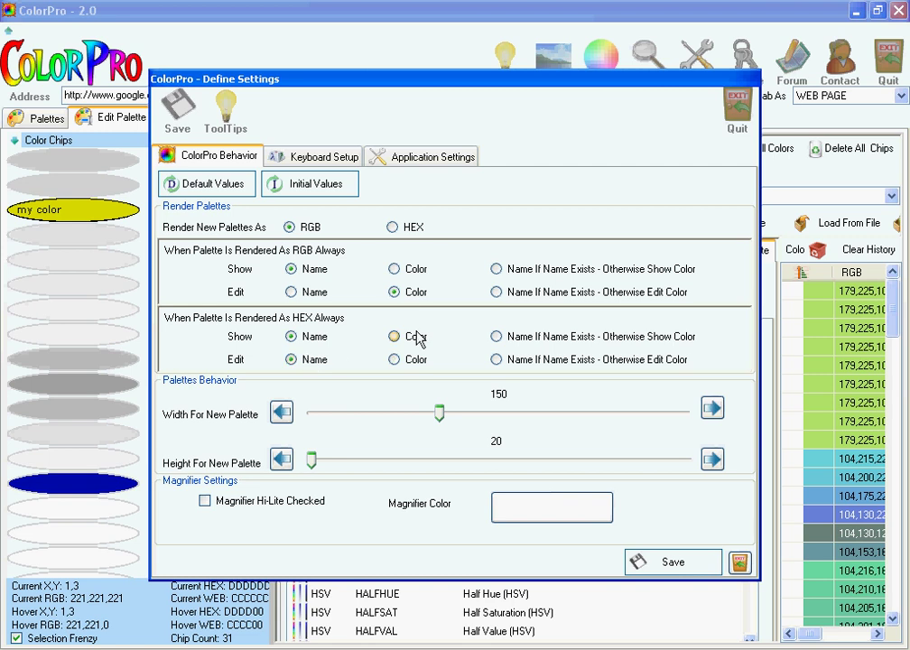
{"action": "left_click", "coordinate": [673, 561]}
{"action": "left_click", "coordinate": [739, 561]}
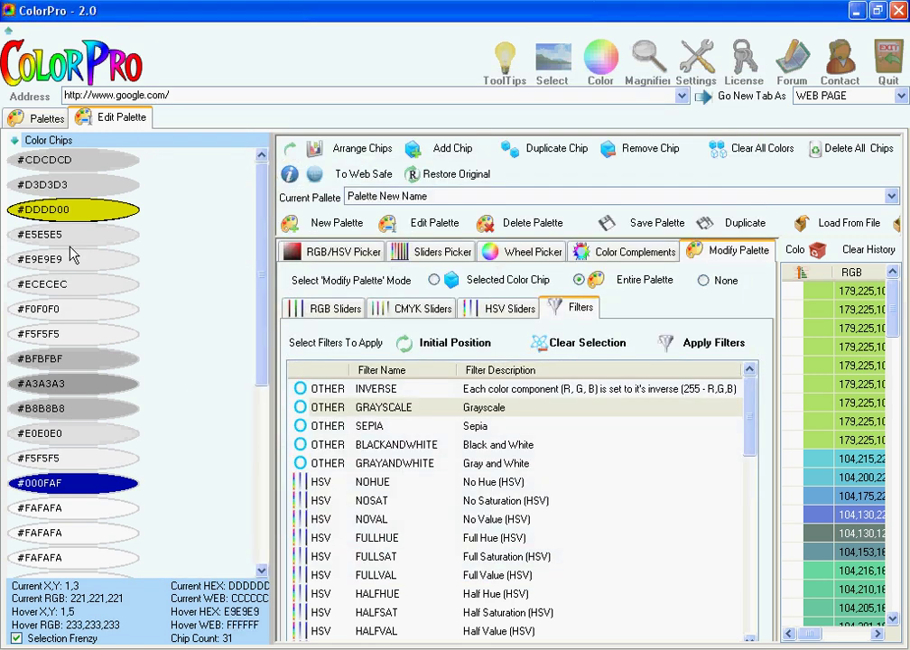
{"action": "double_click", "coordinate": [56, 211]}
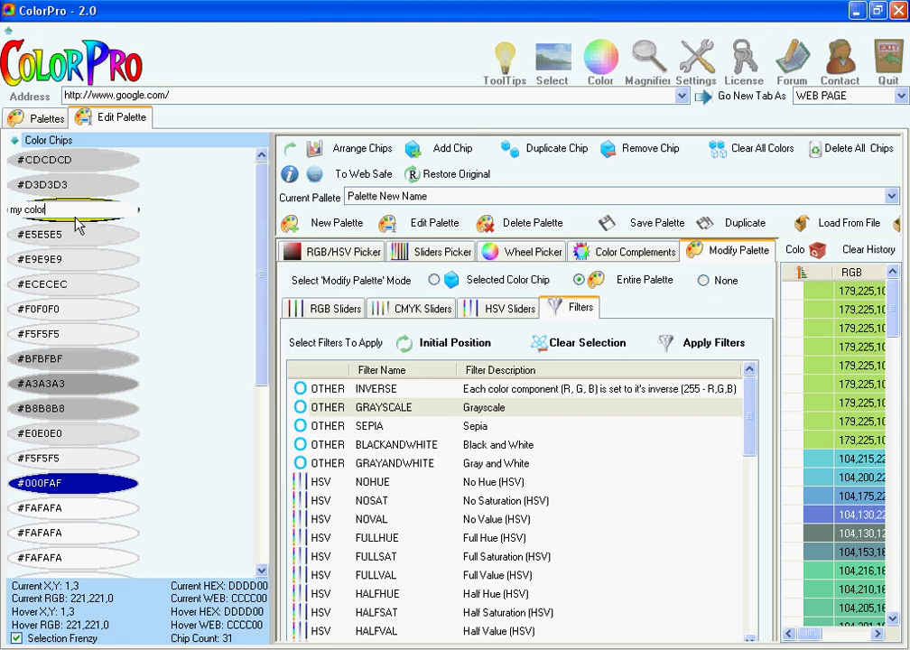
{"action": "left_click", "coordinate": [256, 317]}
{"action": "left_click", "coordinate": [529, 645]}
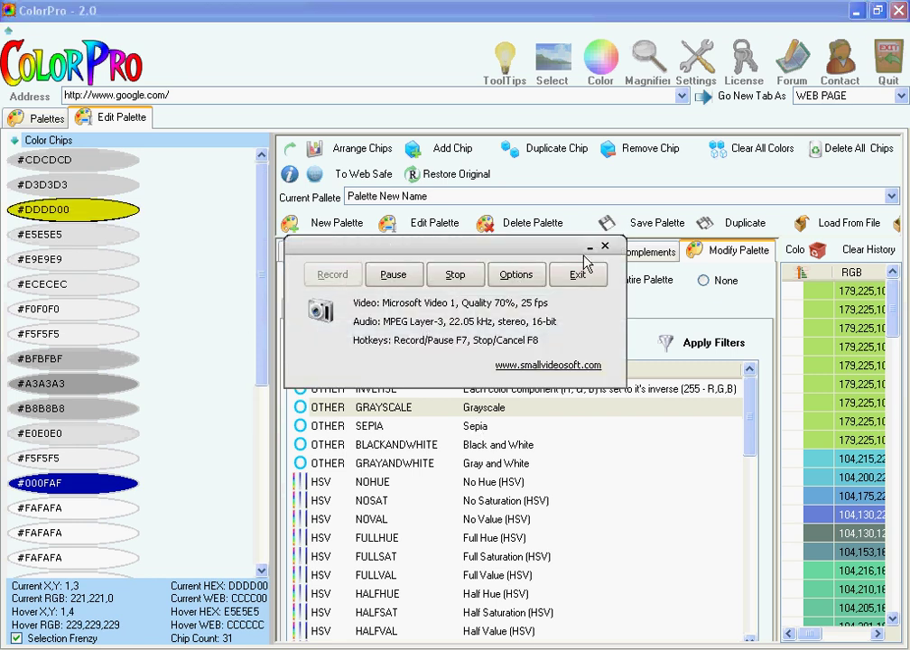
- Save Palette New Name, then clear the editor to an empty palette
{"action": "left_click", "coordinate": [590, 249]}
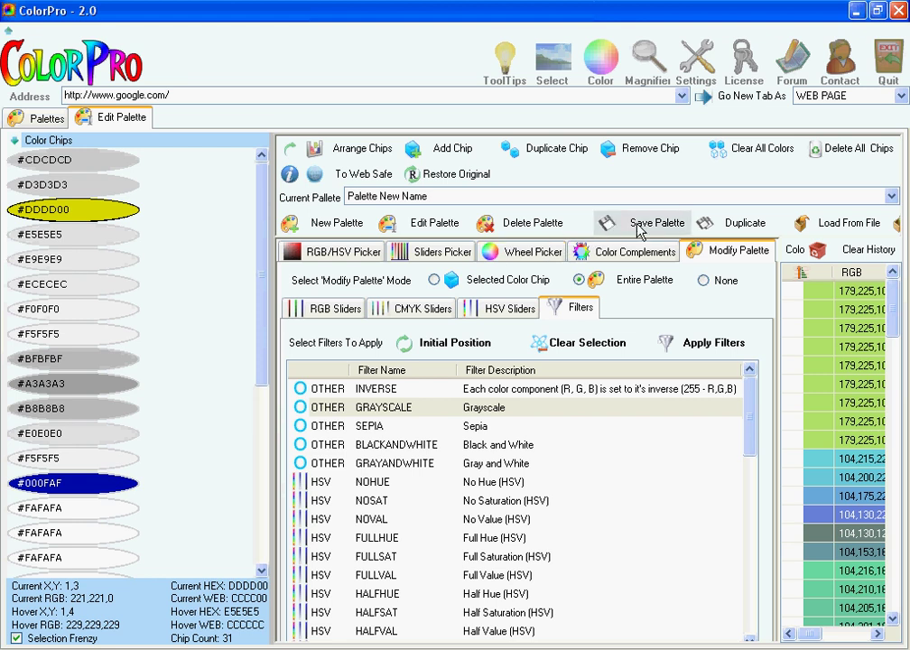
{"action": "left_click", "coordinate": [27, 119]}
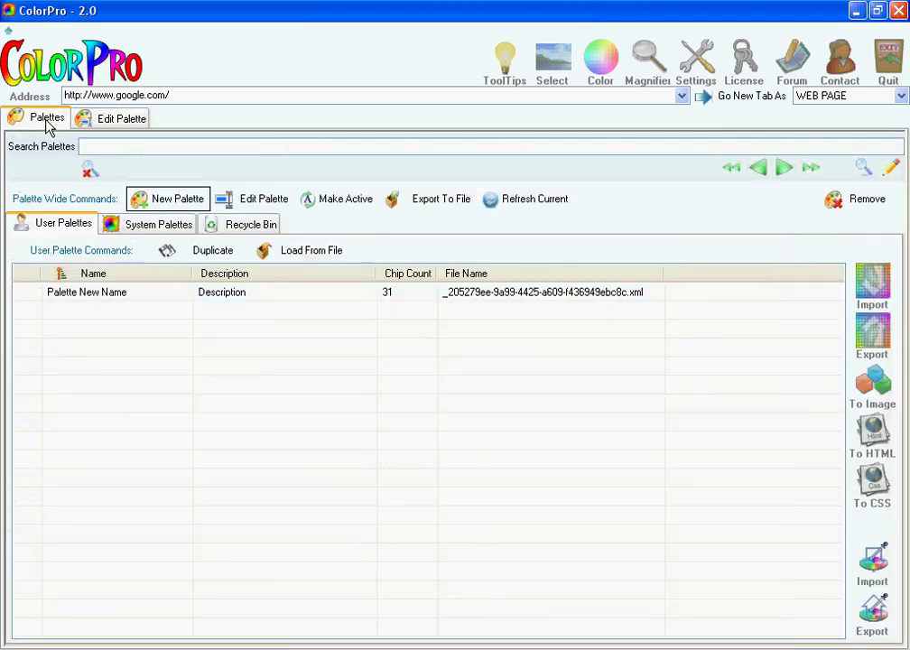
{"action": "left_click", "coordinate": [81, 294]}
{"action": "left_click", "coordinate": [108, 120]}
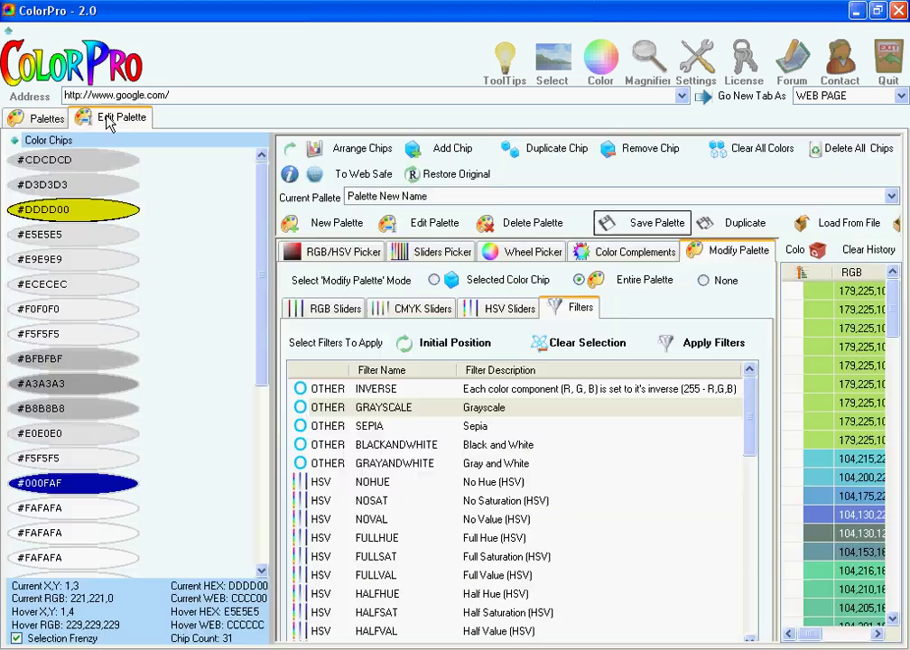
{"action": "left_click", "coordinate": [484, 226]}
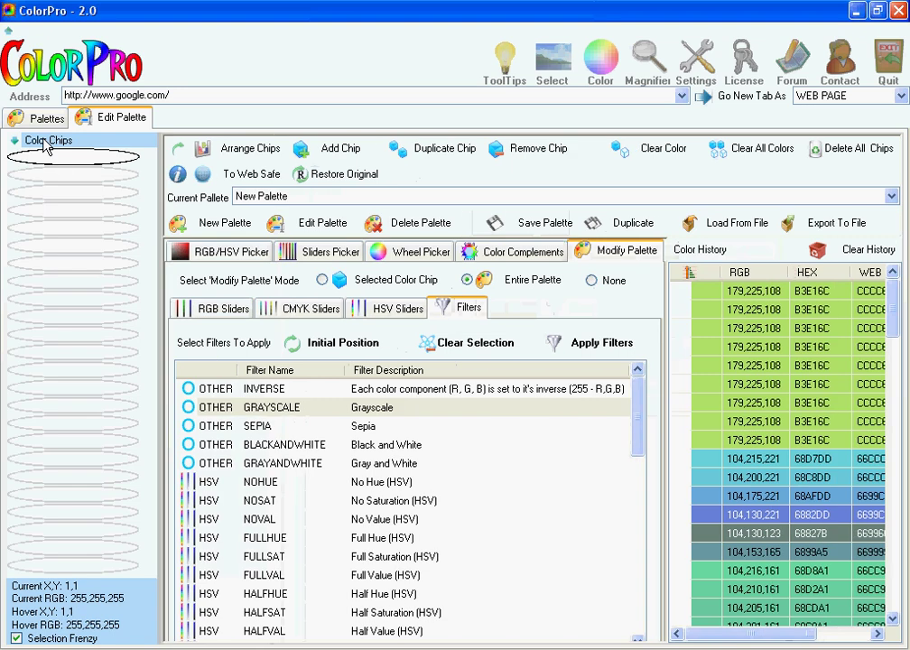
- Reopen Palette New Name with its 31 chips and bring up the chip layout settings
{"action": "left_click", "coordinate": [40, 118]}
{"action": "double_click", "coordinate": [136, 295]}
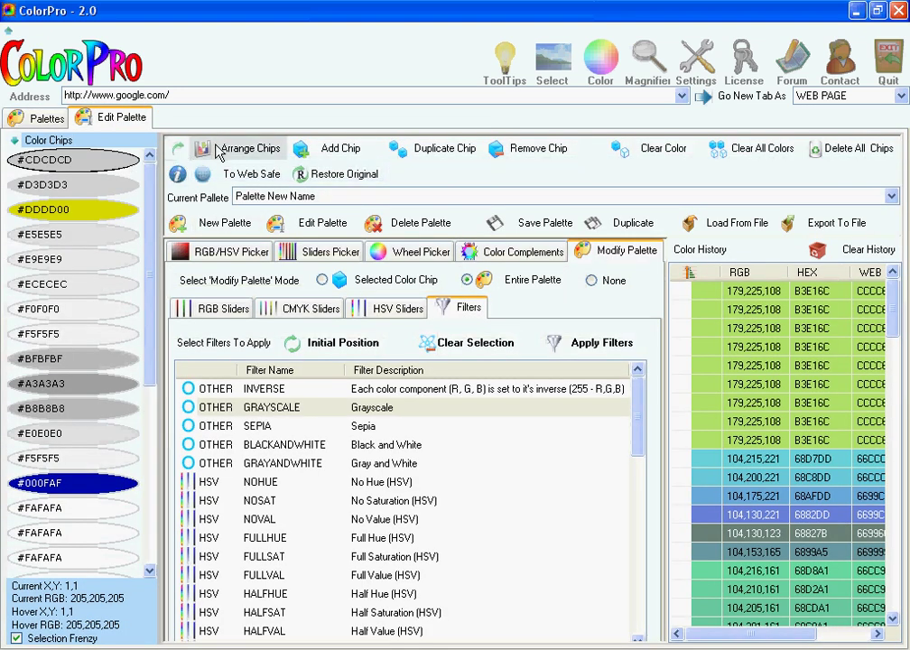
{"action": "left_click", "coordinate": [239, 148]}
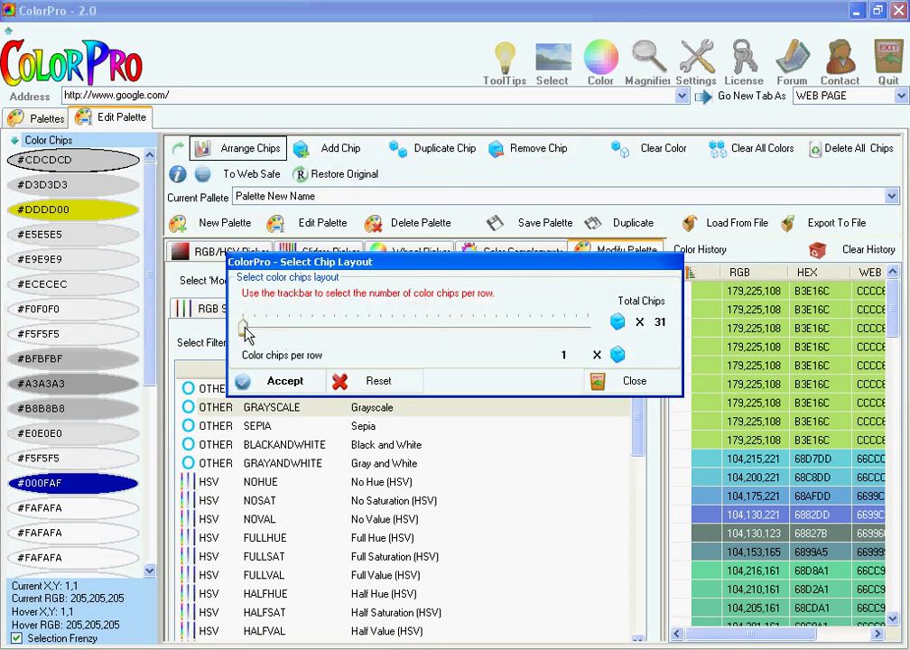